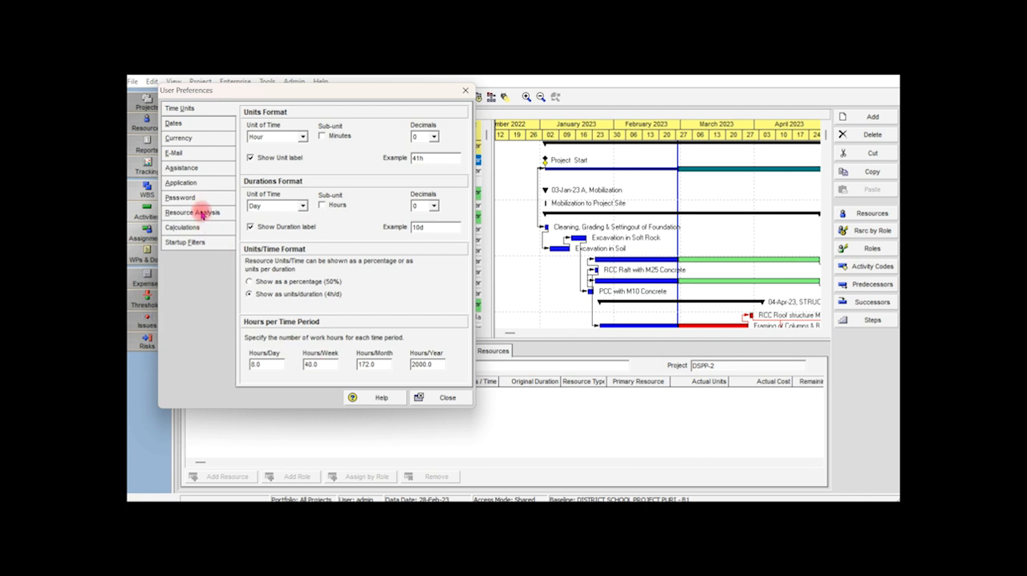
Review the user preferences for dates, currency, assistance wizards, application, password, resource analysis, calculations and startup filters, and close them.
left_click(204, 130)
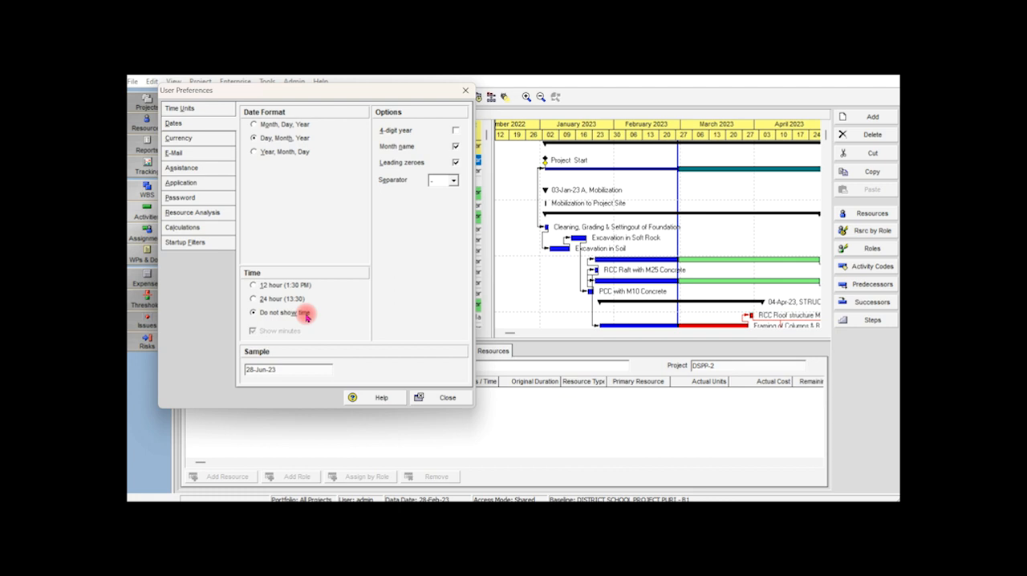
left_click(205, 140)
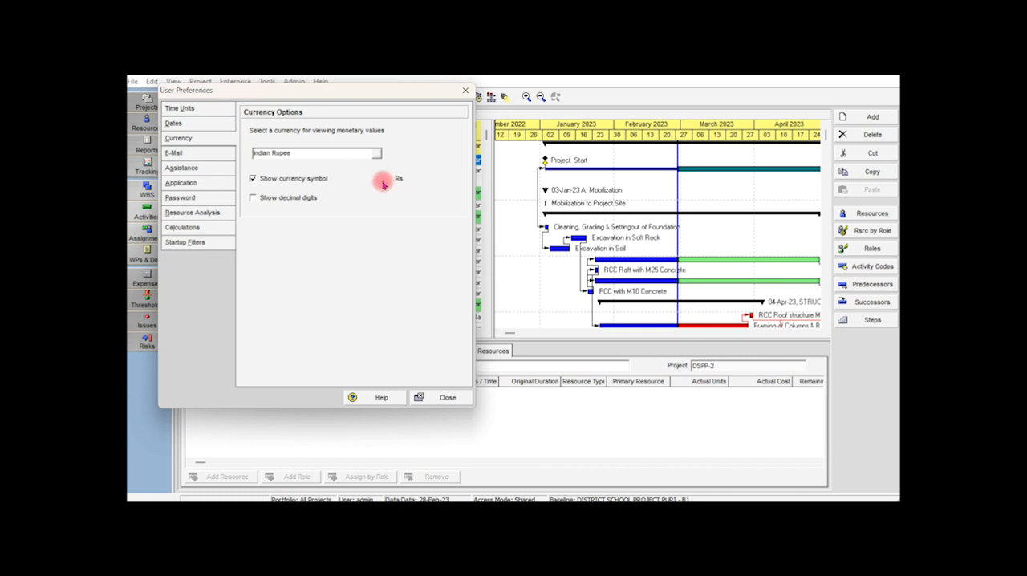
left_click(201, 158)
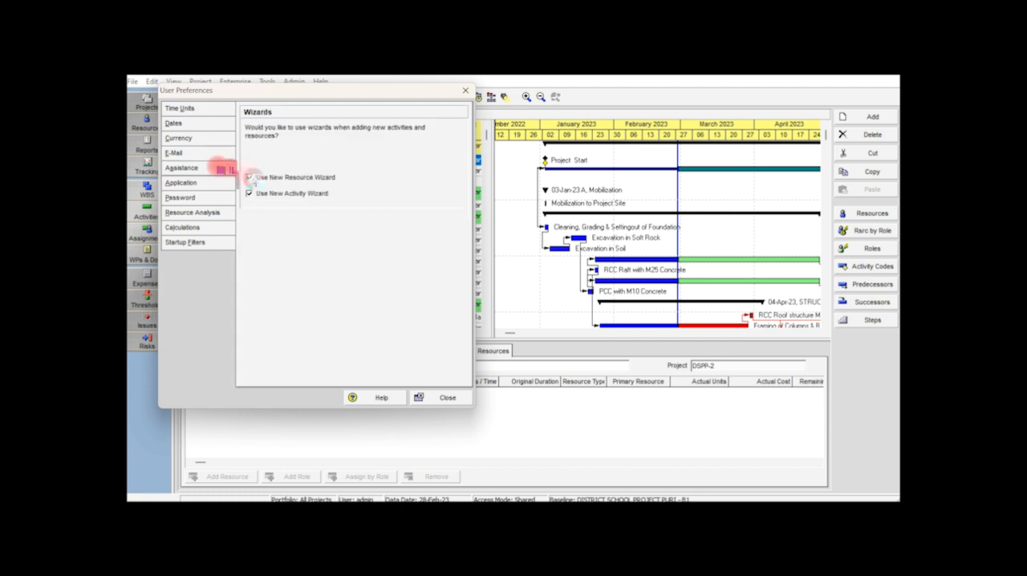
left_click(250, 193)
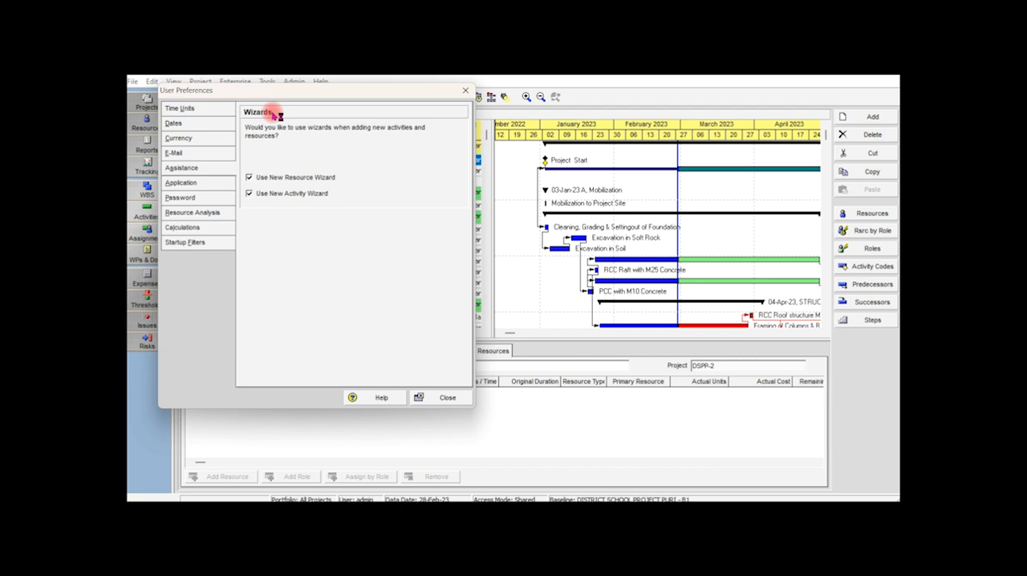
left_click(197, 184)
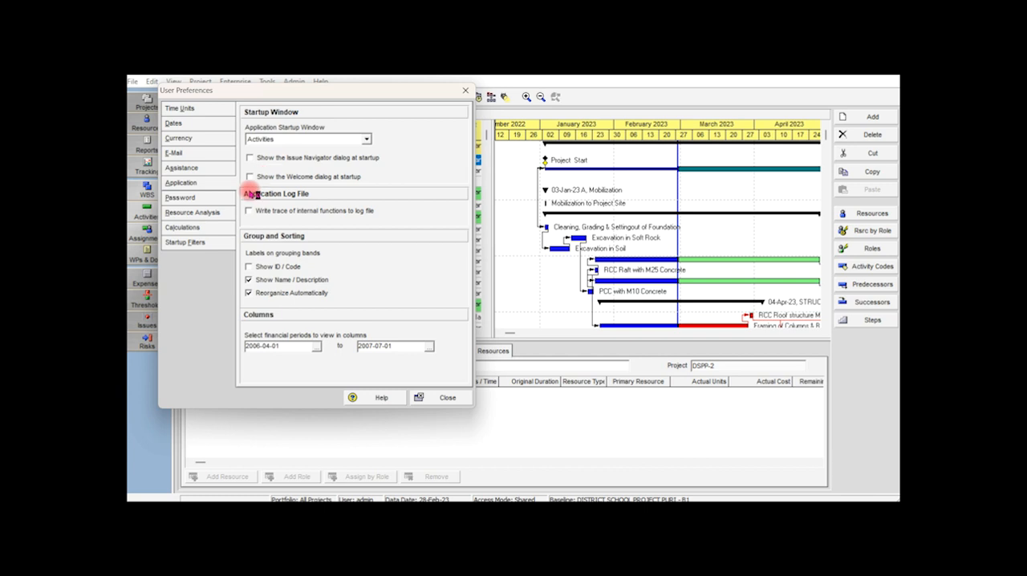
left_click(185, 200)
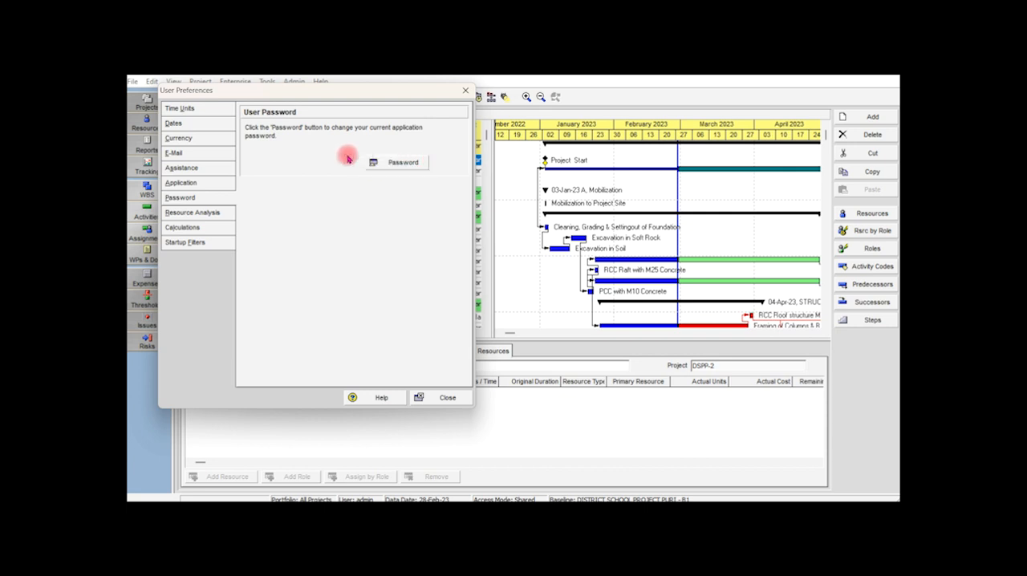
left_click(219, 215)
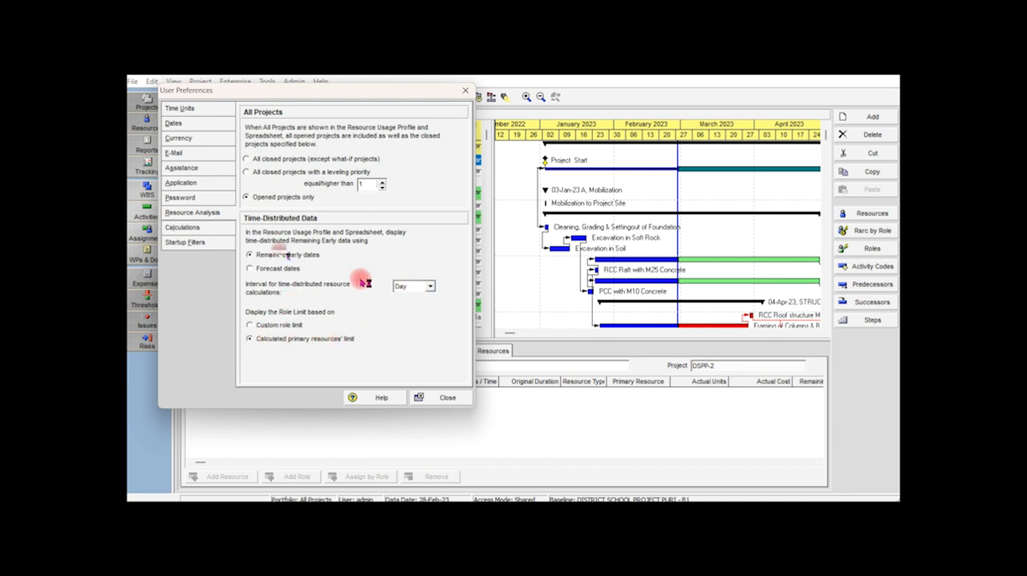
left_click(202, 228)
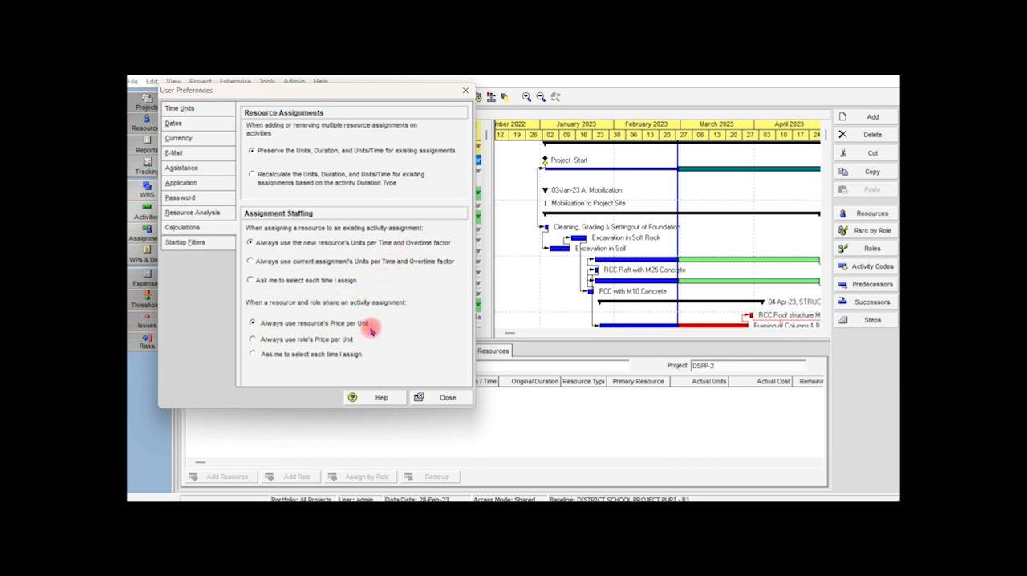
left_click(208, 241)
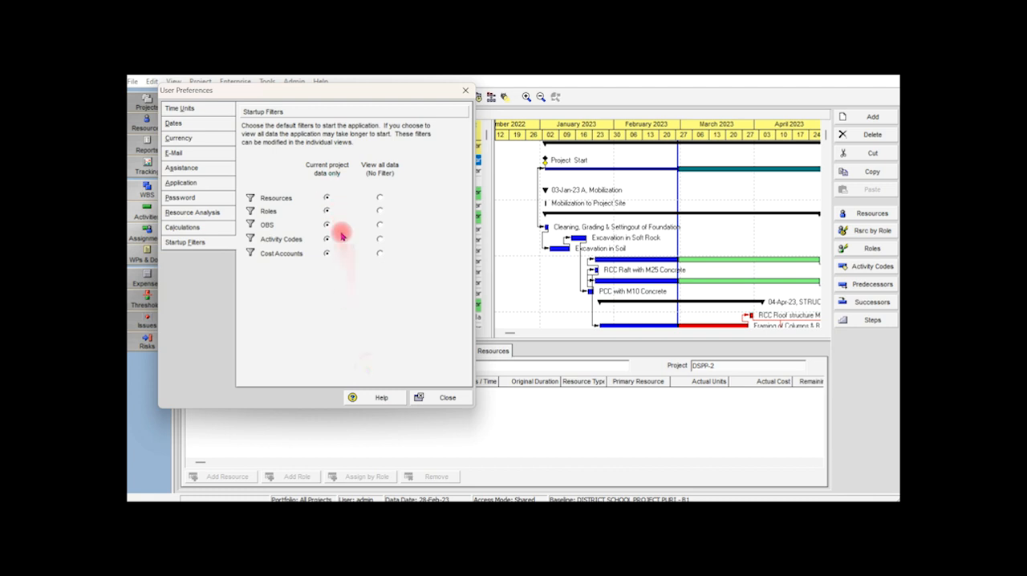
left_click(444, 399)
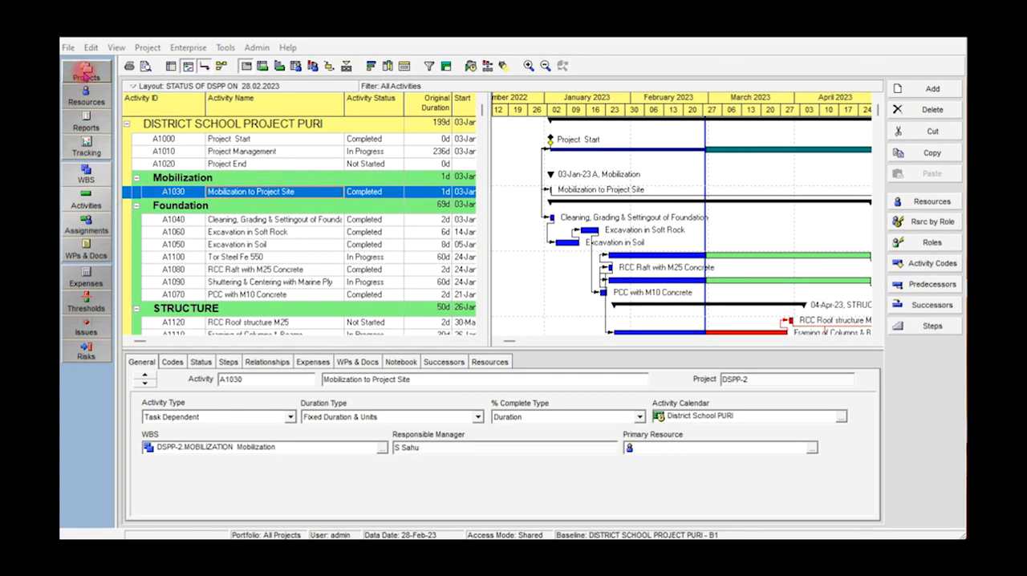
Show the project list and select project DSPP-2 in the School Project group.
left_click(87, 77)
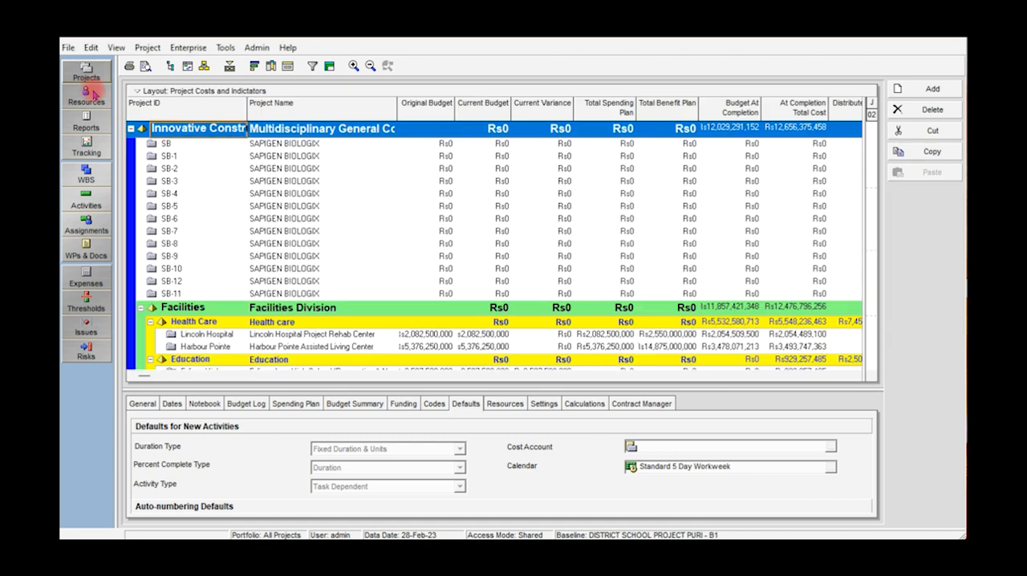
scroll(160, 207, "down", 10)
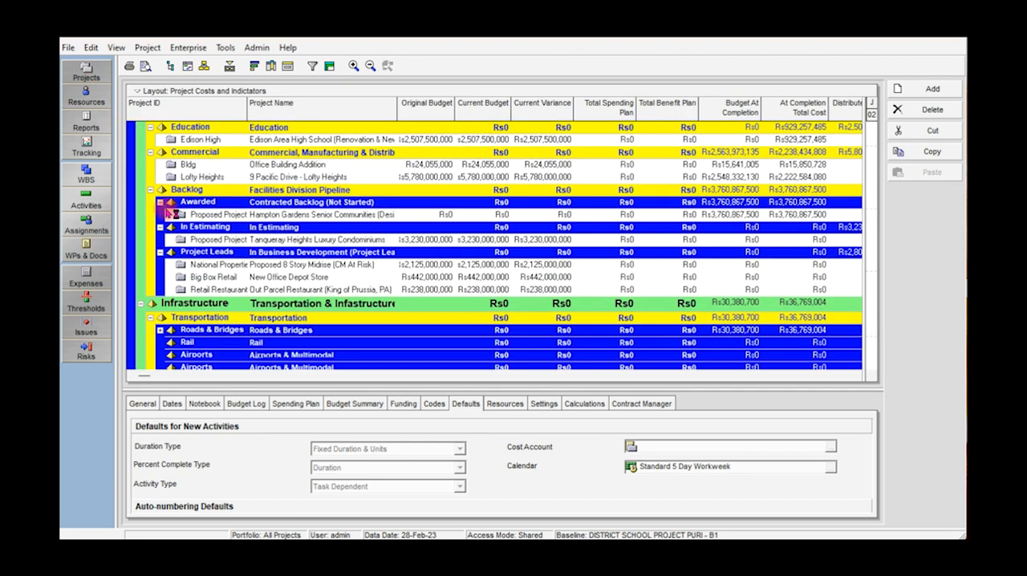
scroll(165, 208, "down", 10)
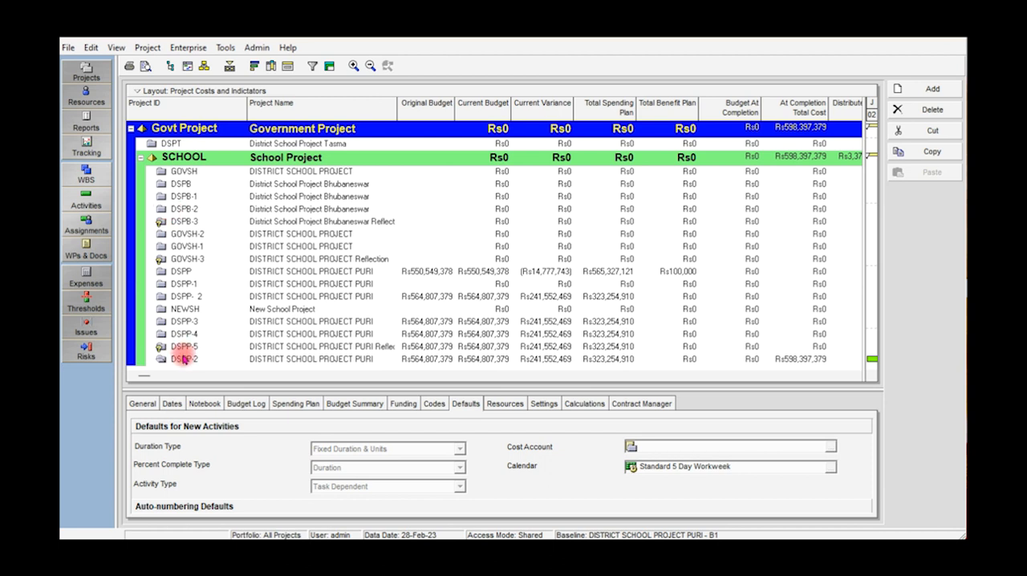
left_click(189, 360)
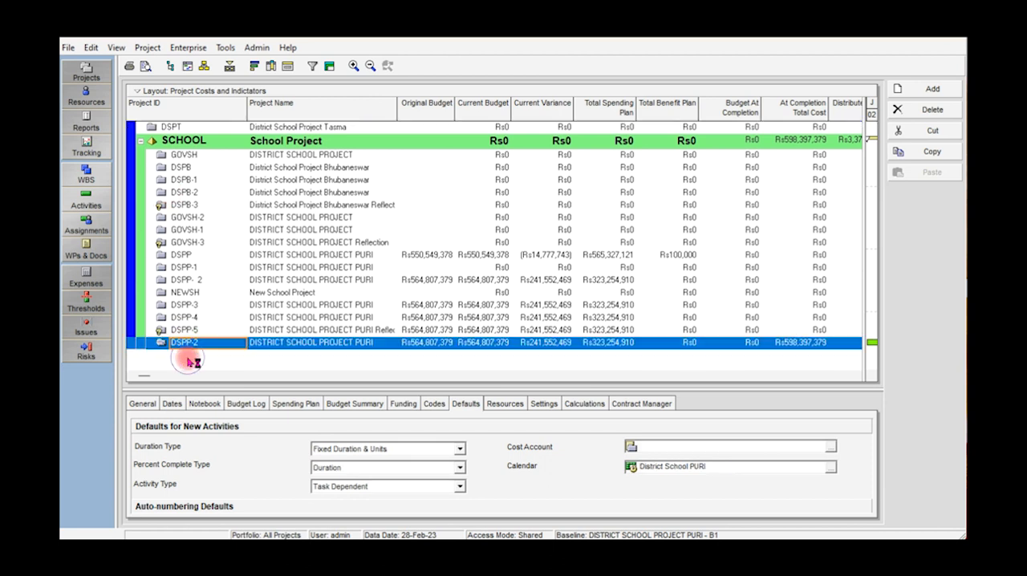
Examine project DSPP-2's general details, dates, notebook, budget log, spending plan, budget summary, funding and codes.
left_click(143, 404)
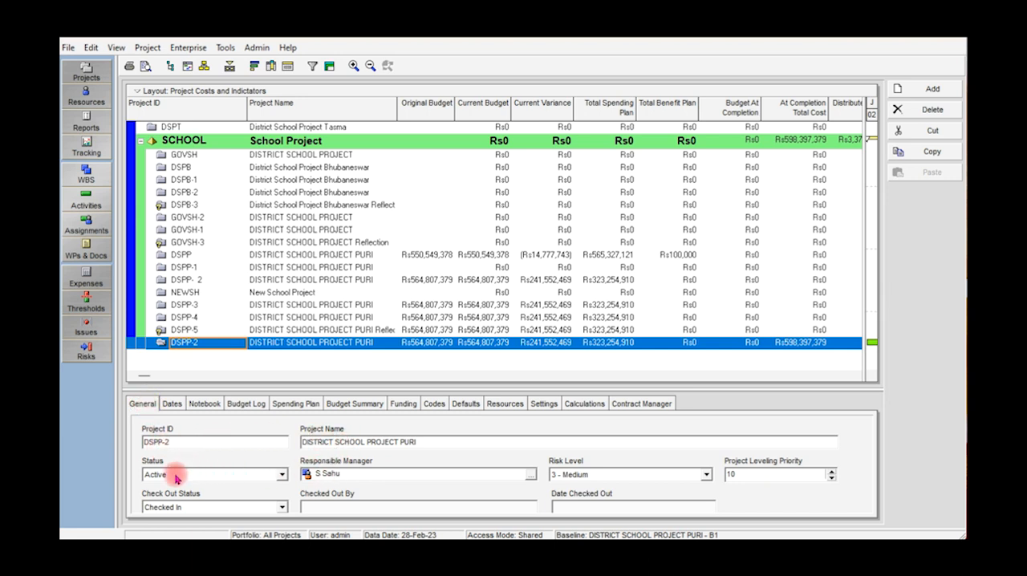
left_click(173, 404)
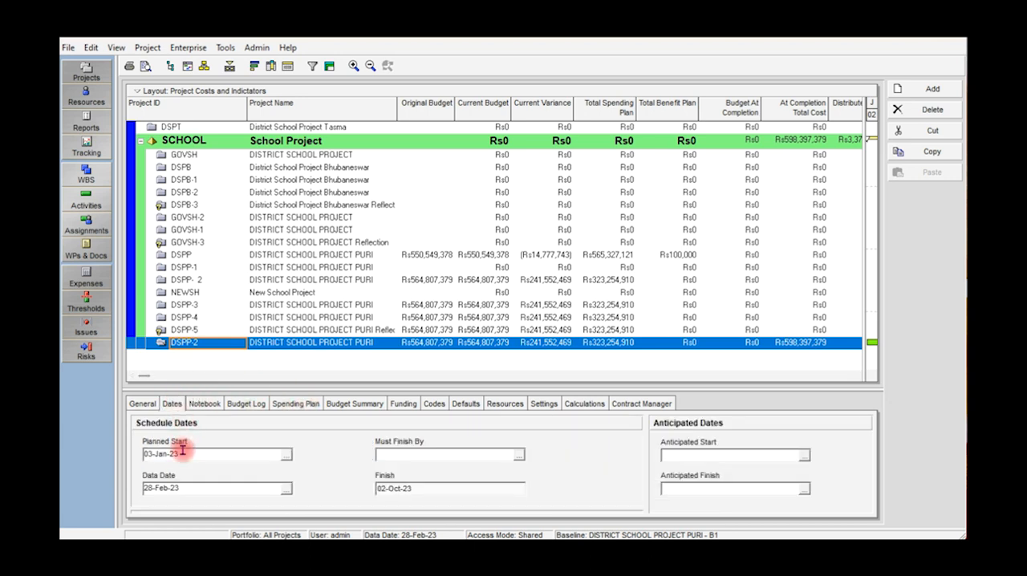
left_click(210, 406)
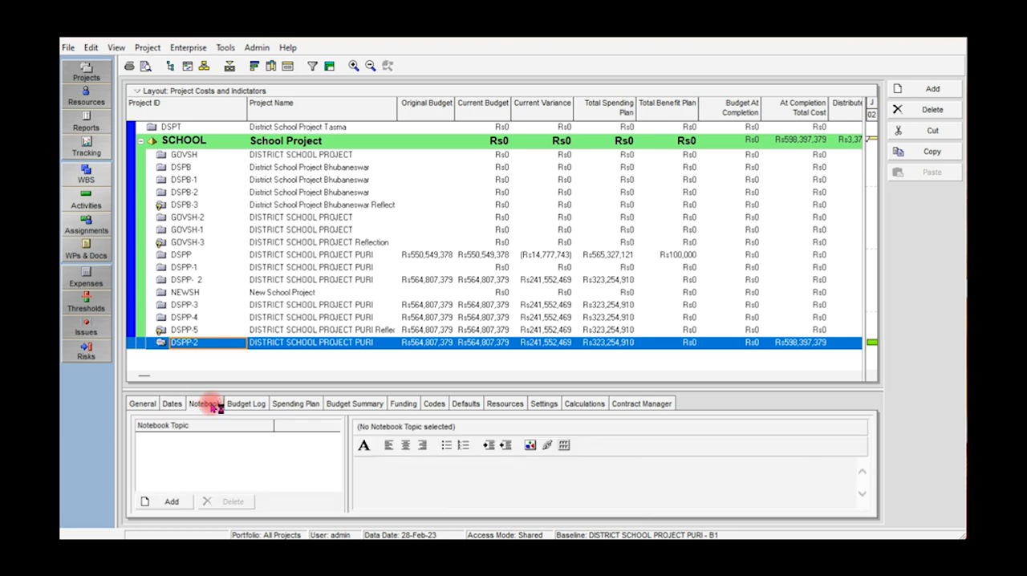
left_click(250, 407)
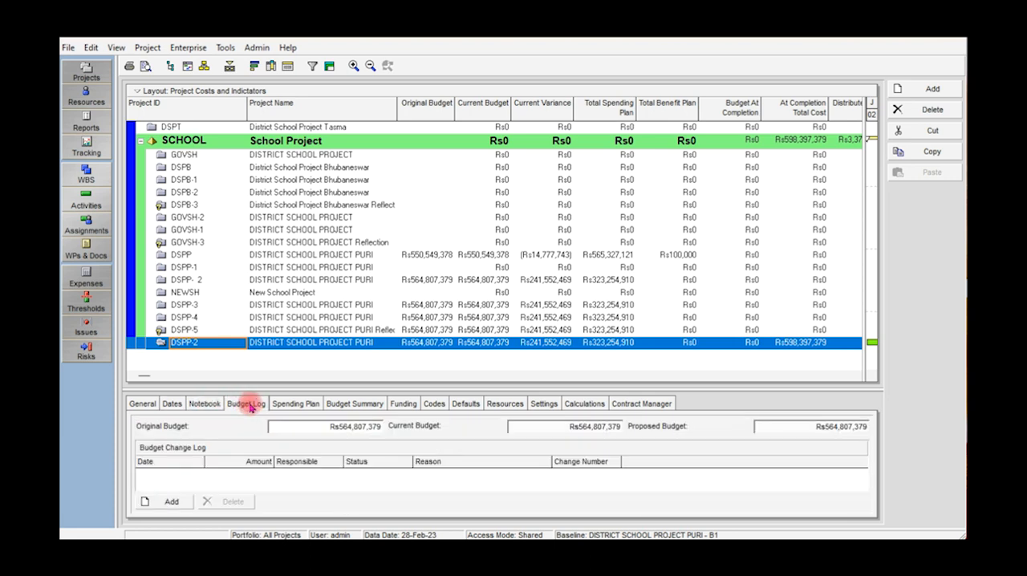
left_click(309, 409)
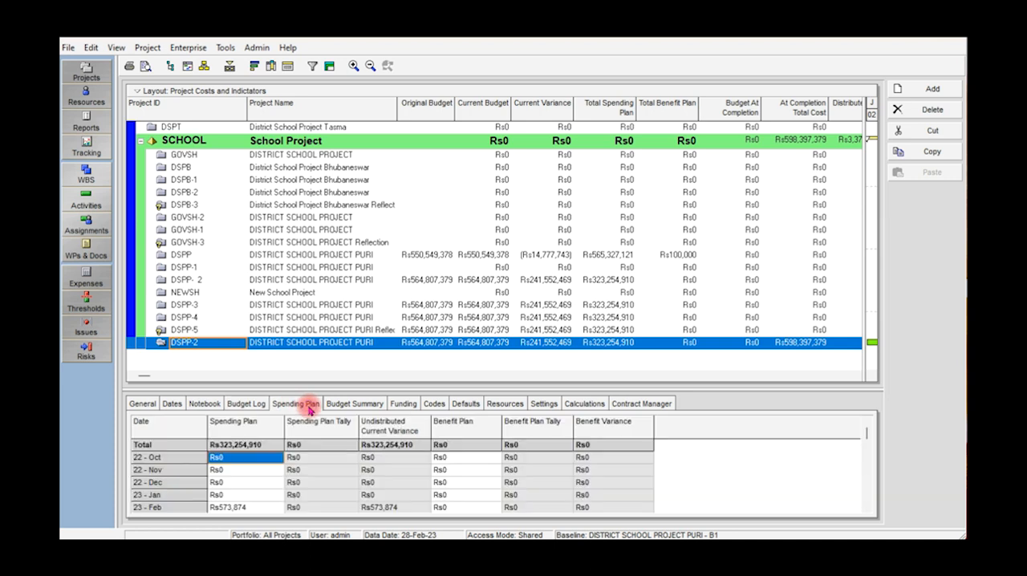
left_click(356, 407)
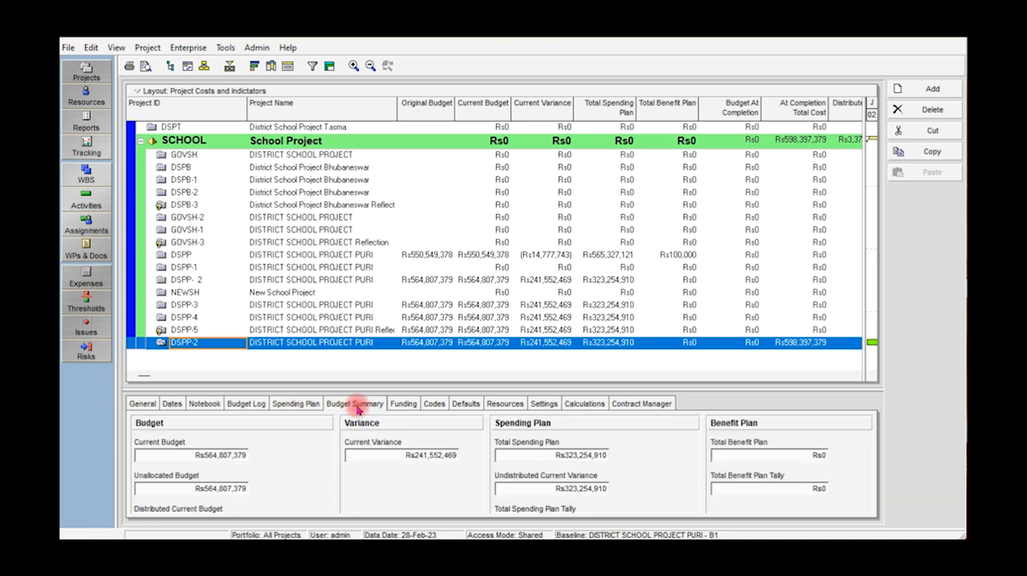
left_click(404, 407)
left_click(432, 406)
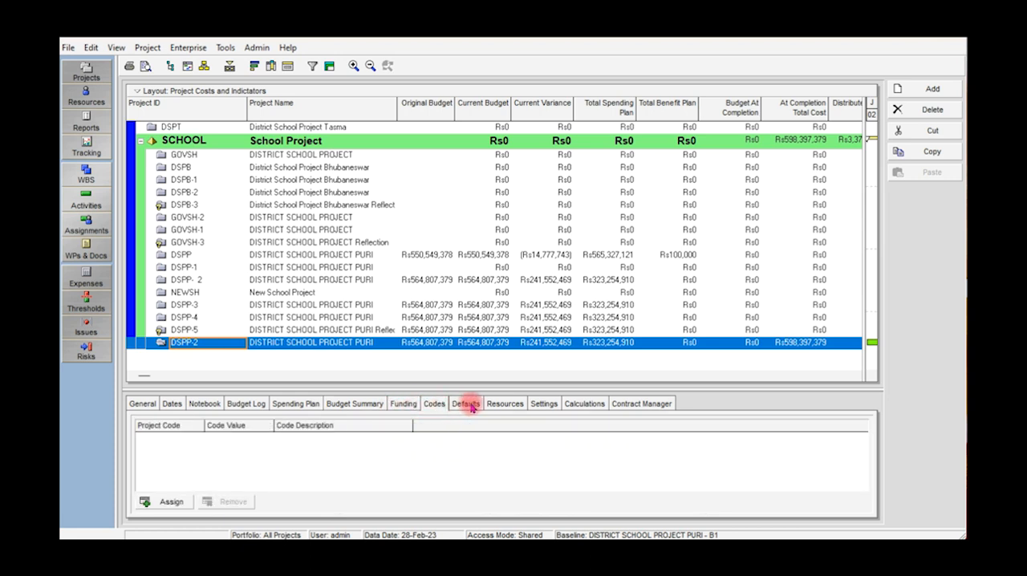
Examine DSPP-2's activity defaults and available default calendars, plus its resource, settings, calculation and Contract Manager options.
left_click(466, 404)
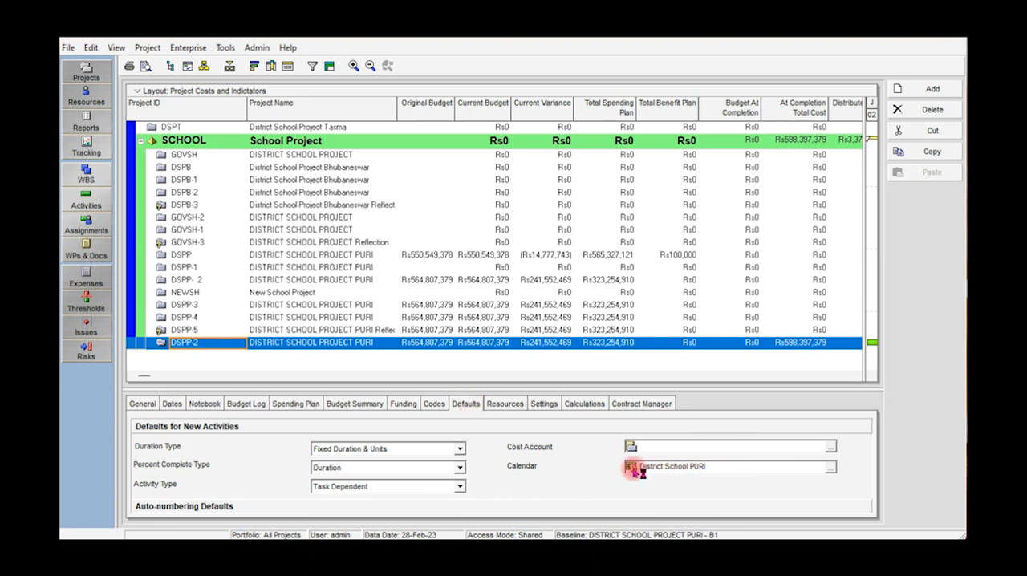
left_click(832, 470)
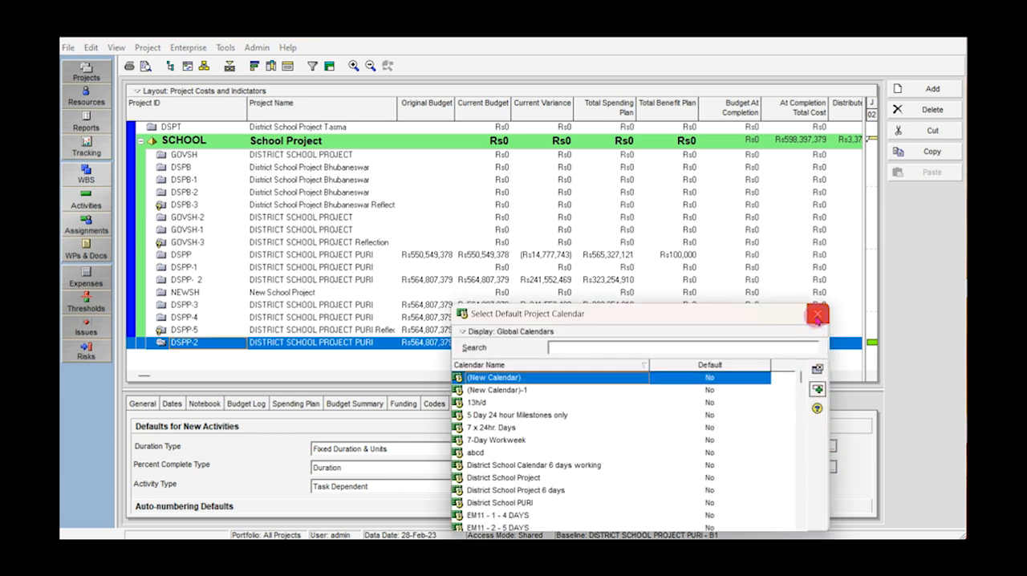
left_click(817, 316)
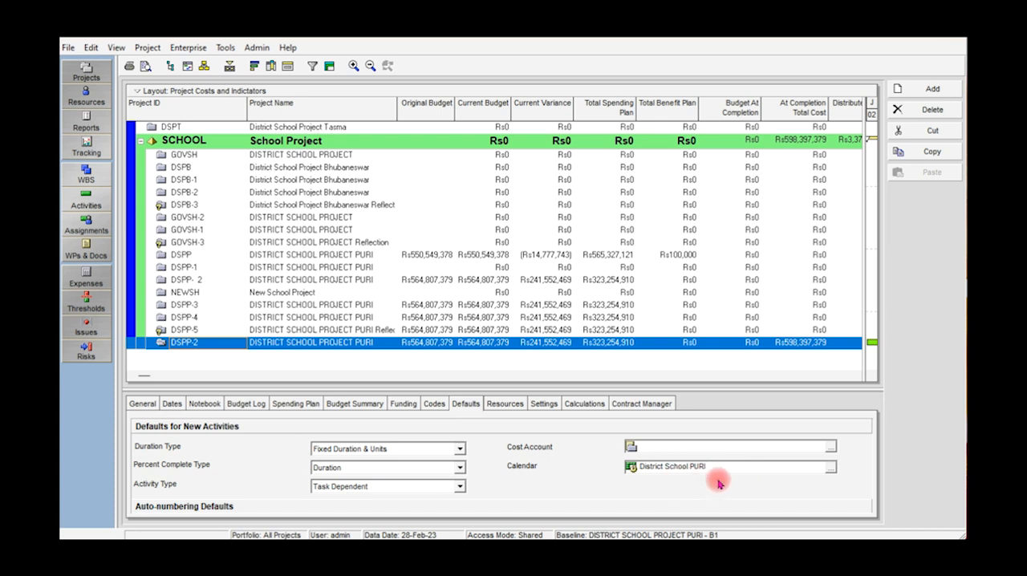
left_click(506, 405)
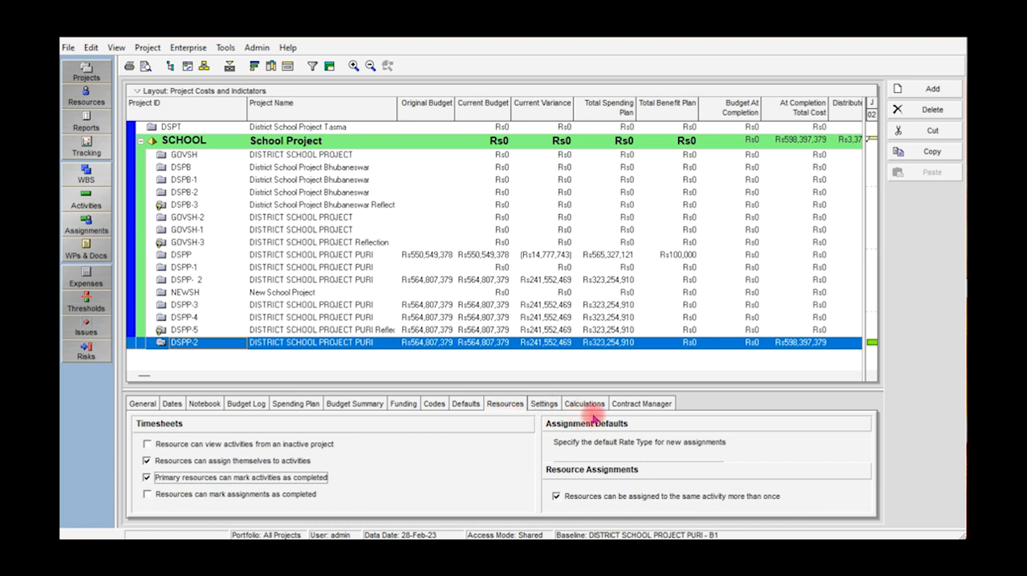
left_click(559, 408)
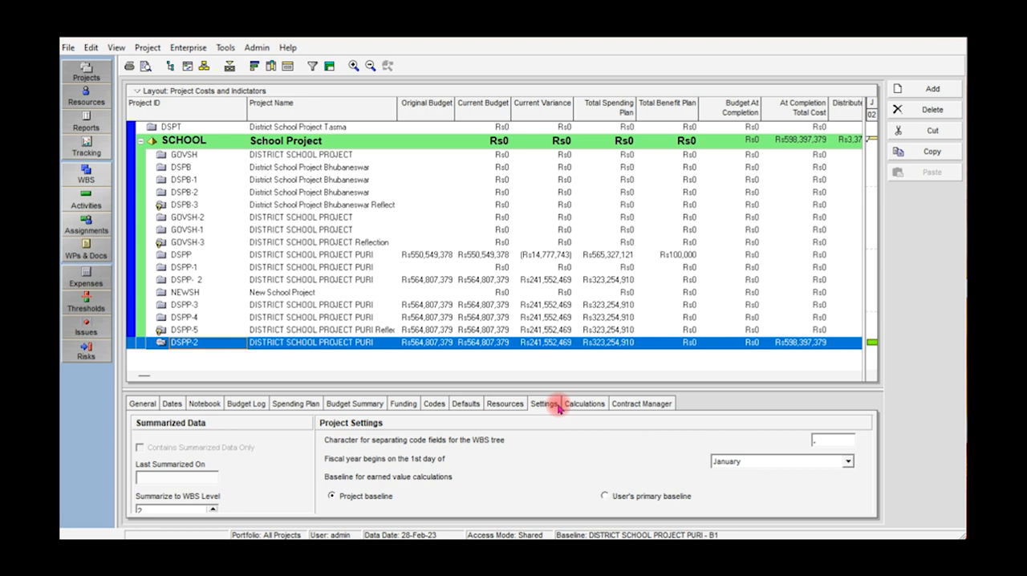
left_click(591, 409)
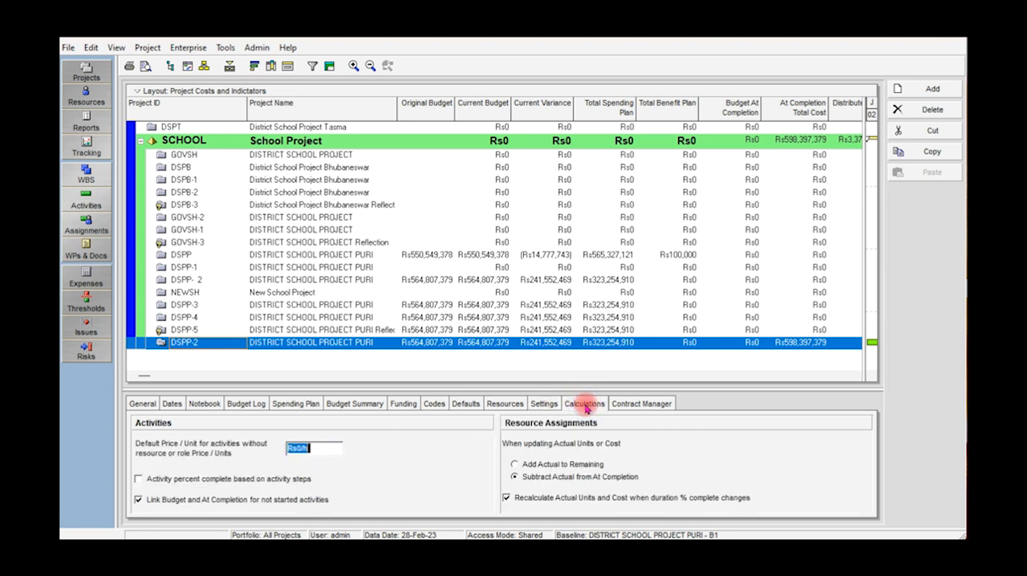
left_click(625, 408)
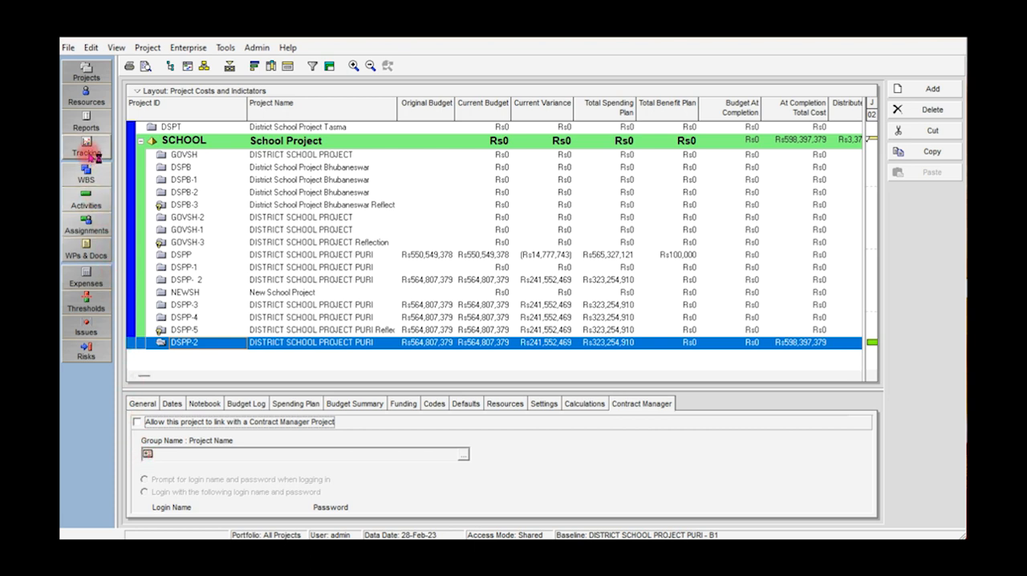
Return to the project's activities and view the codes and status details of activity A1030, Mobilization to Project Site.
left_click(94, 204)
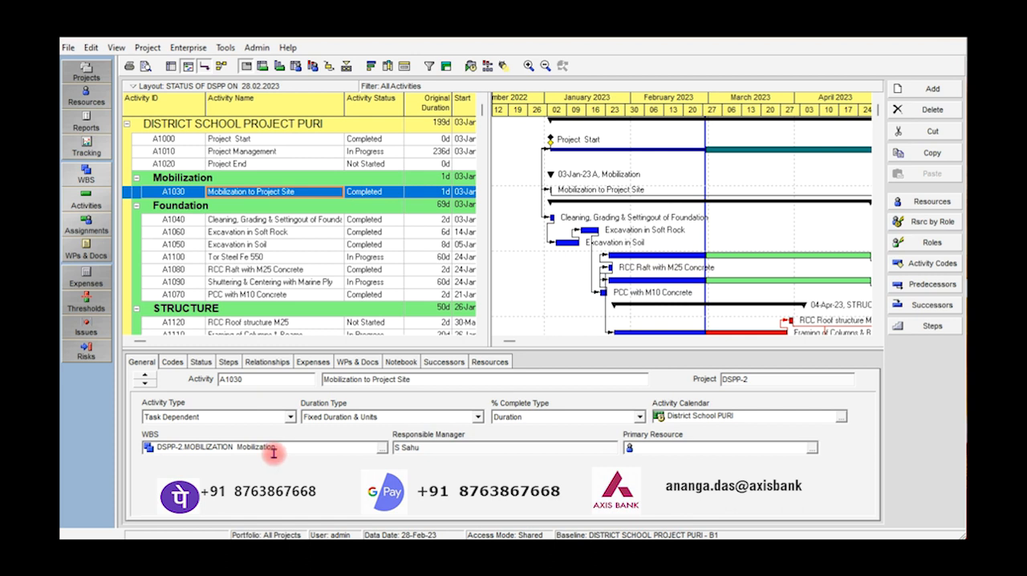
left_click(173, 362)
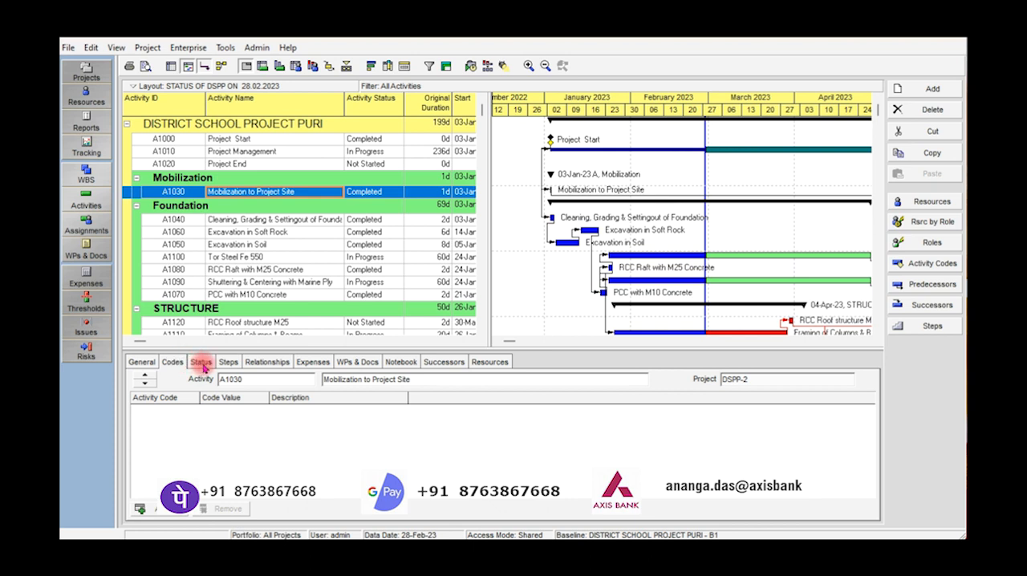
left_click(201, 362)
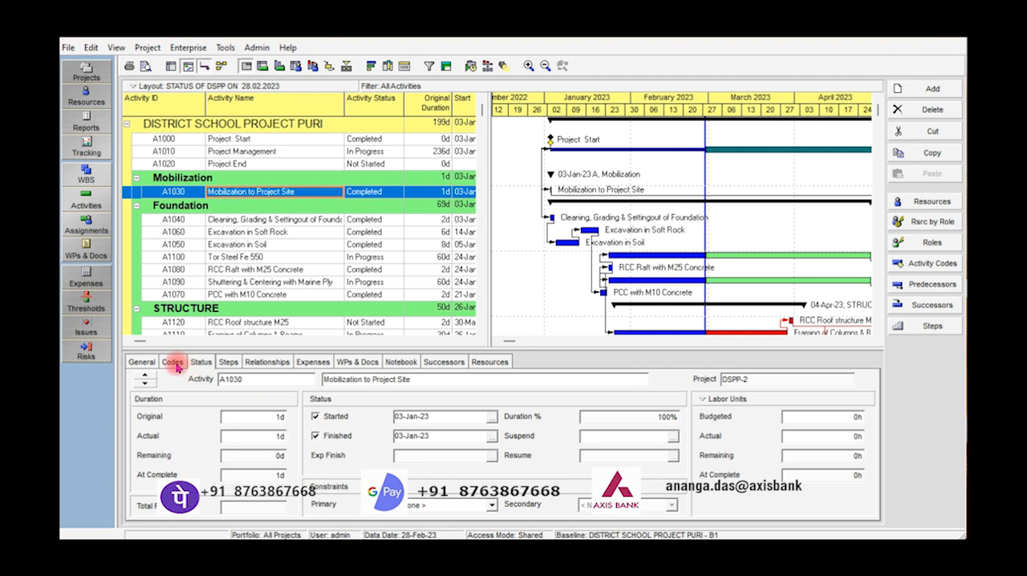
Set the activity type of A1030, Mobilization to Project Site, to Level of Effort.
left_click(143, 361)
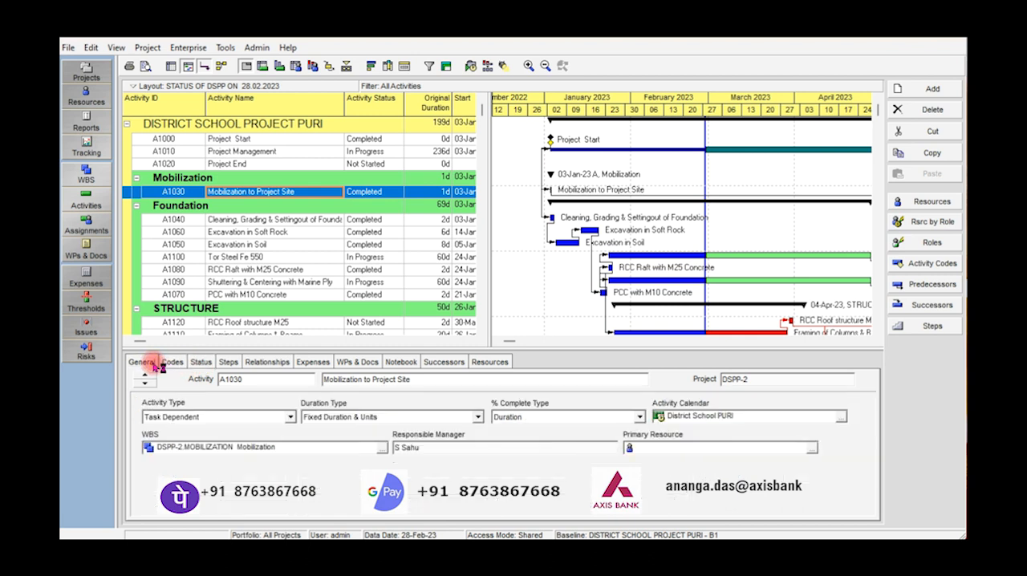
left_click(292, 416)
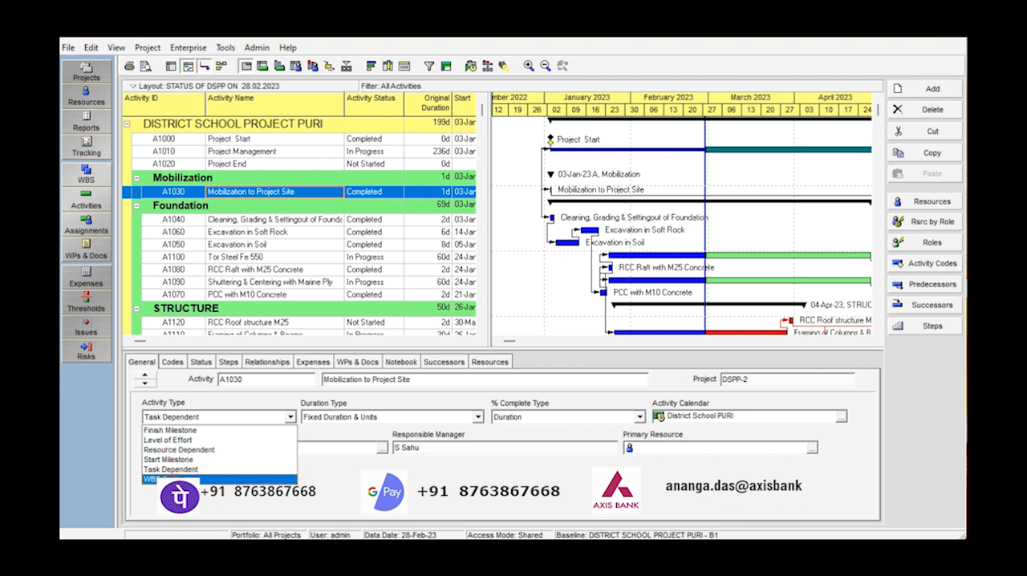
left_click(185, 439)
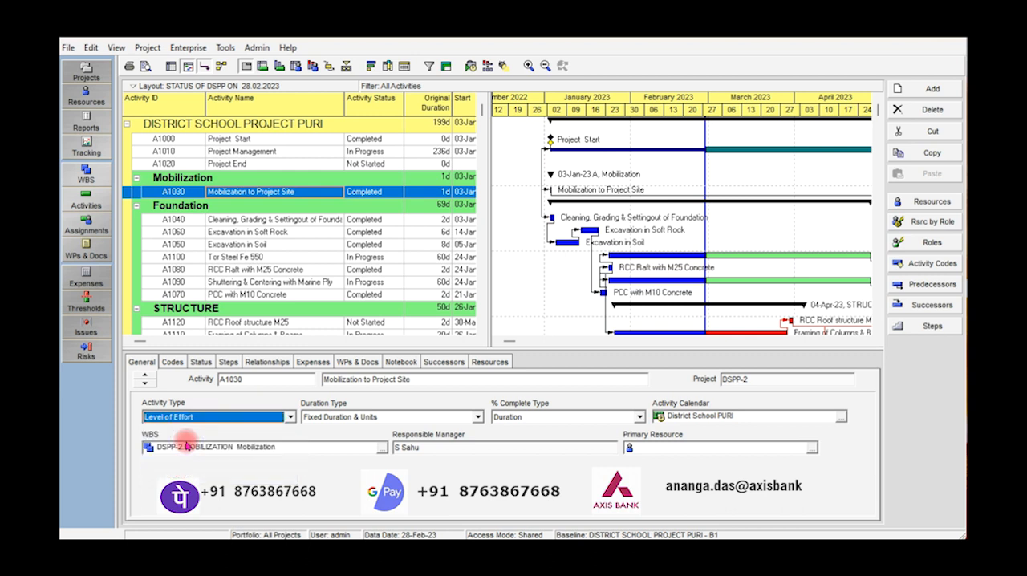
Examine activity A1030's status, steps, expenses, work products, notebook, successors and resources, plus the resources of A1080, RCC Raft with M25 Concrete.
left_click(201, 362)
left_click(228, 362)
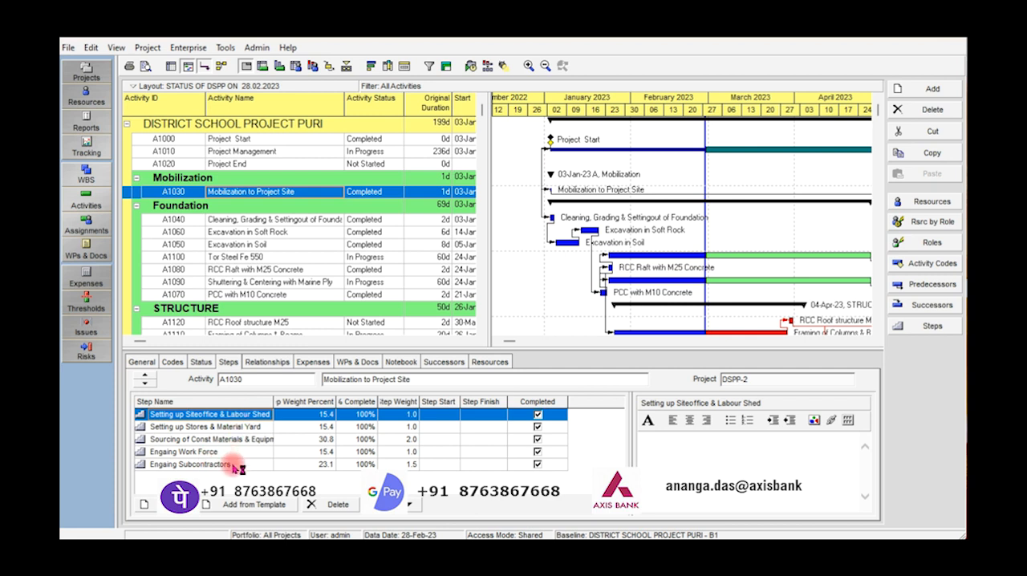
left_click(321, 363)
left_click(350, 362)
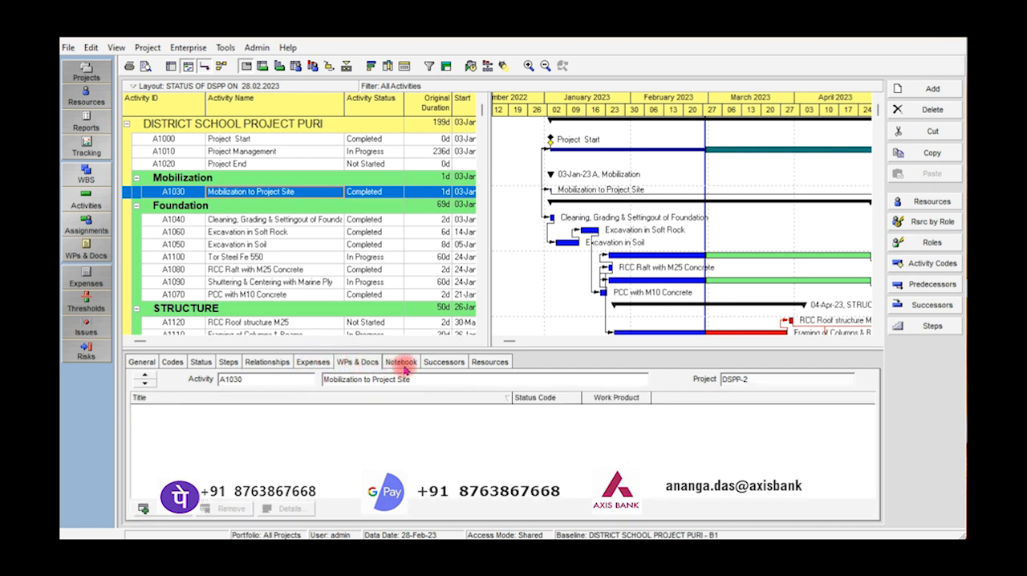
left_click(404, 364)
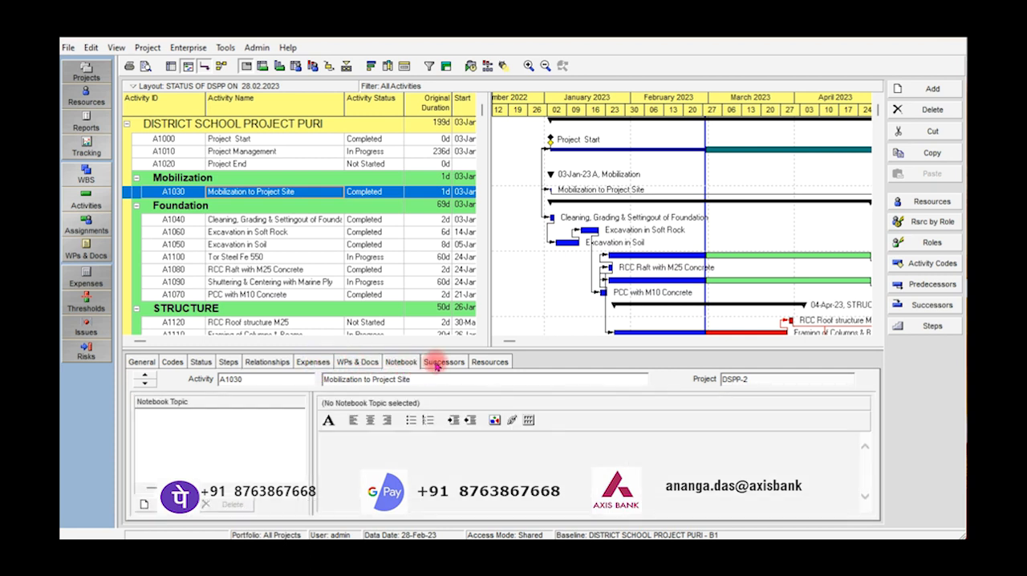
left_click(437, 363)
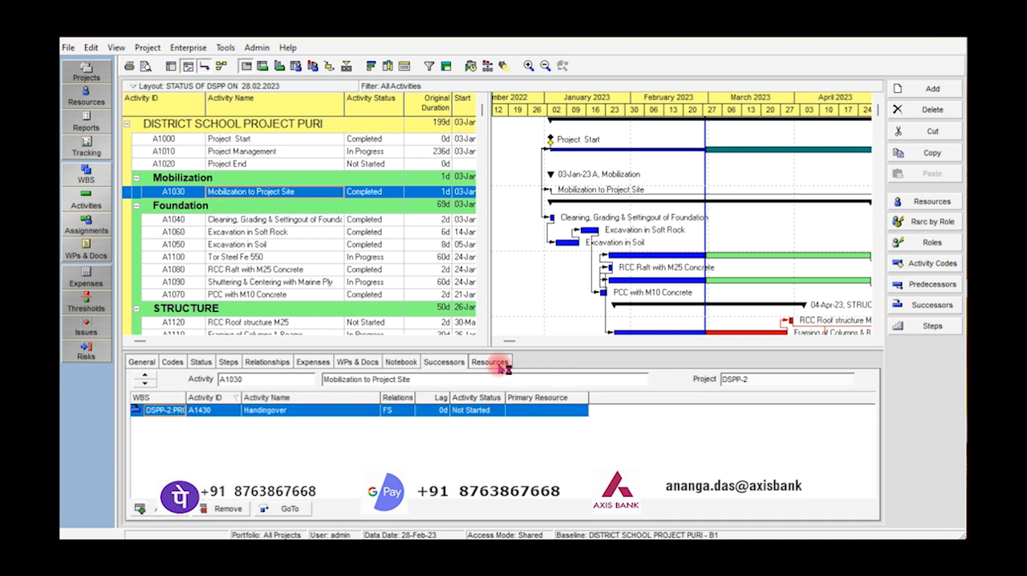
left_click(498, 363)
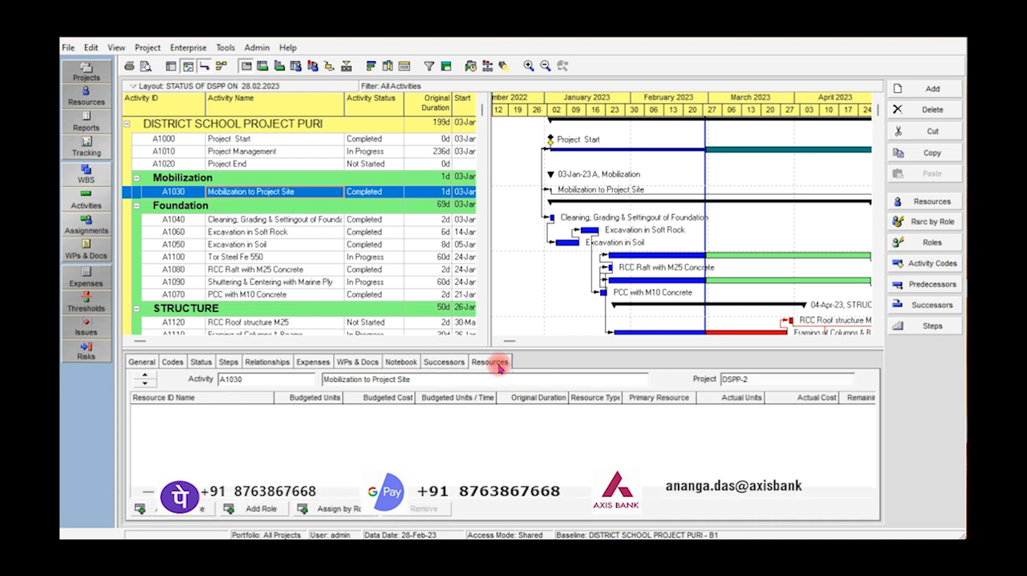
left_click(253, 271)
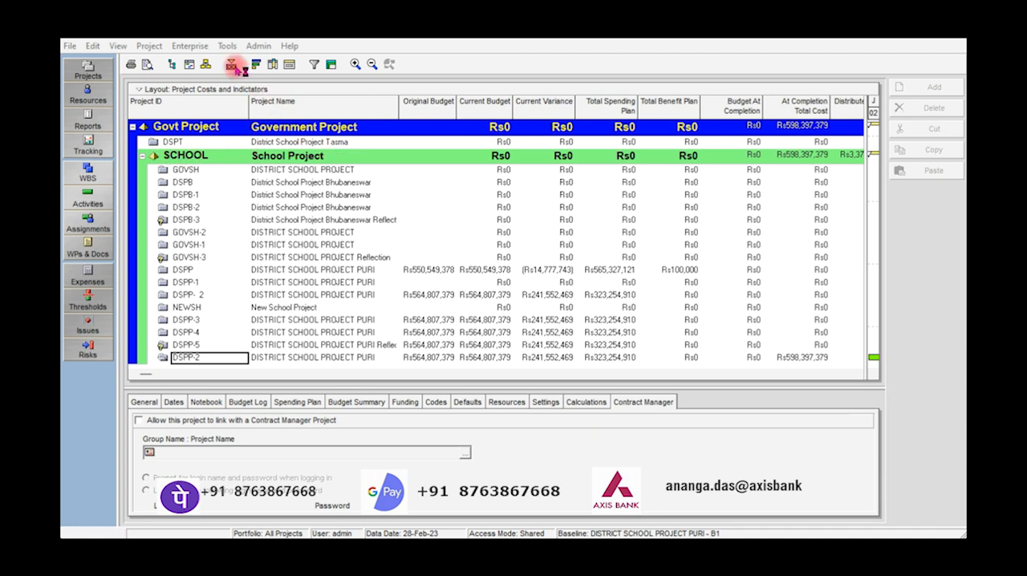
Start a new project from the enterprise project list and place it under the School Project EPS.
left_click(192, 48)
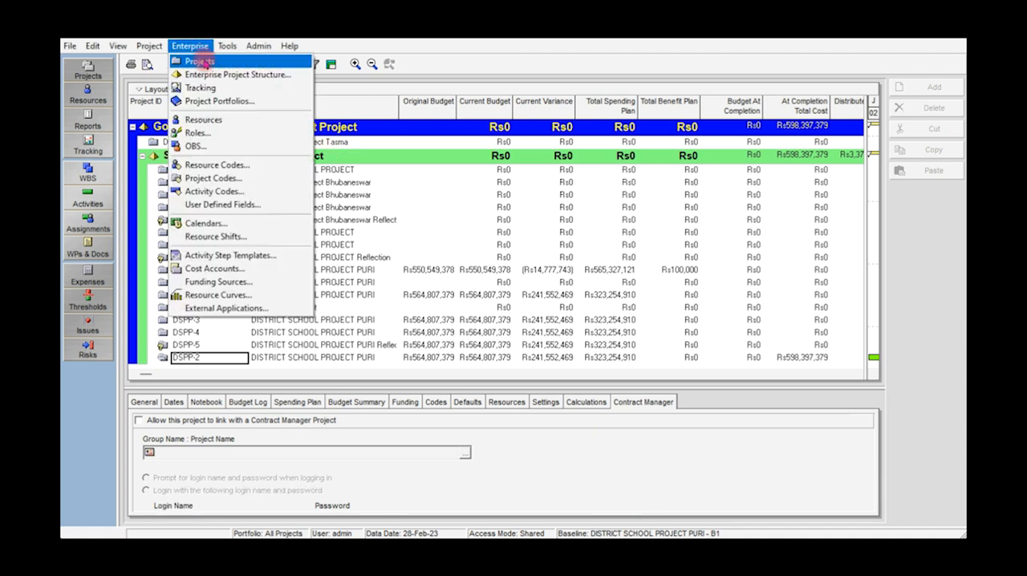
left_click(205, 61)
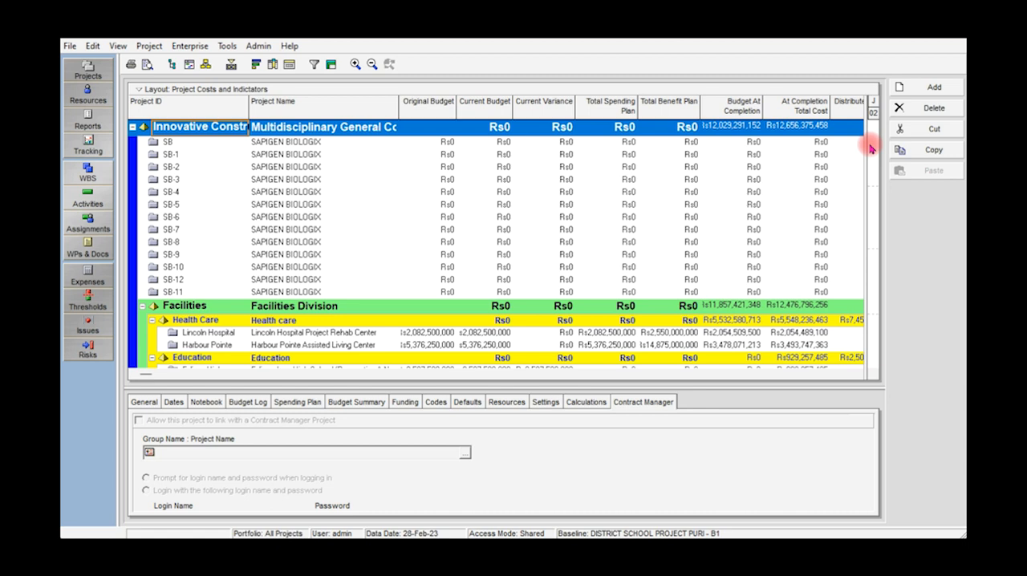
left_click(931, 89)
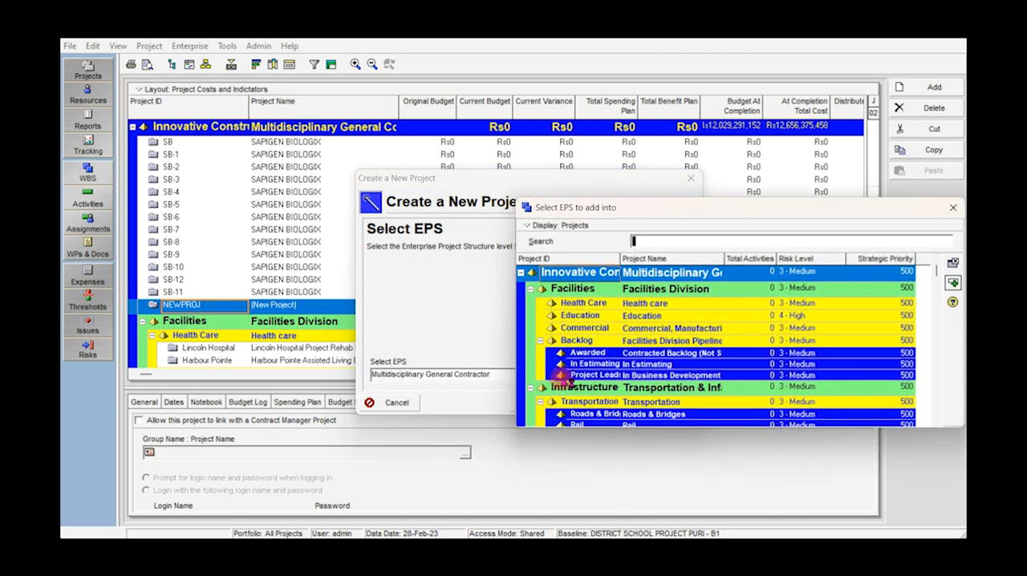
left_click_drag(937, 271, 951, 428)
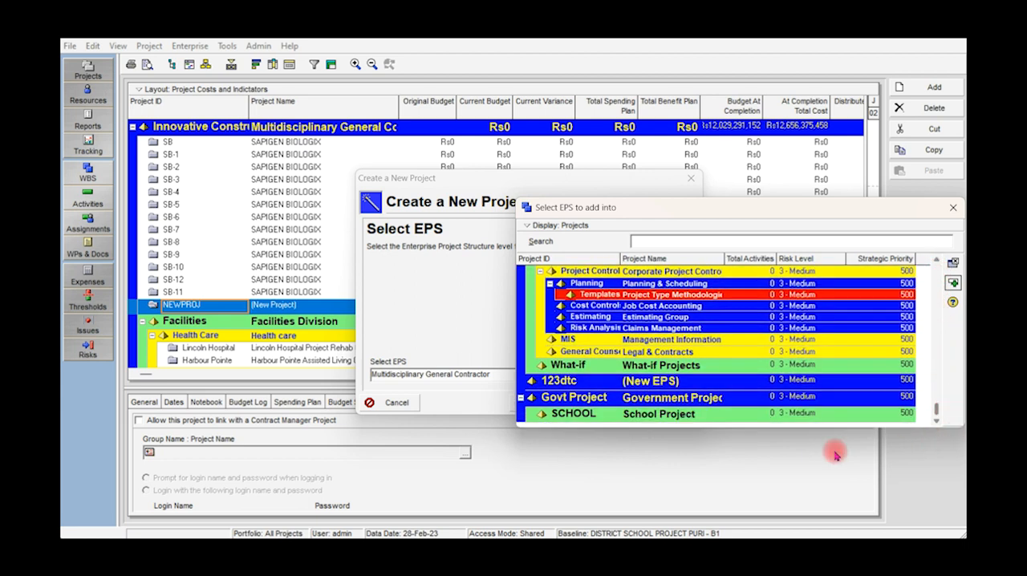
left_click(695, 417)
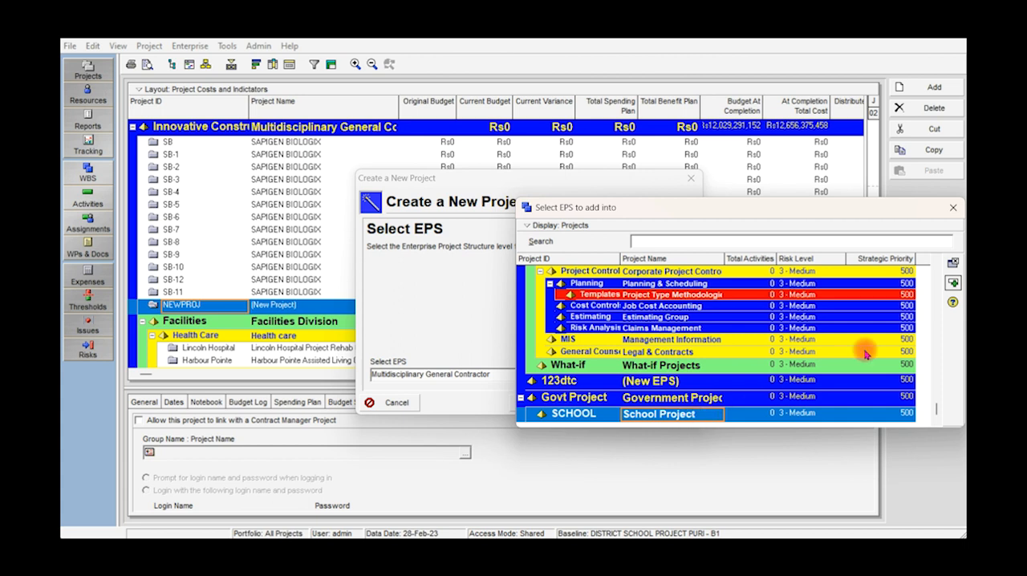
left_click(954, 286)
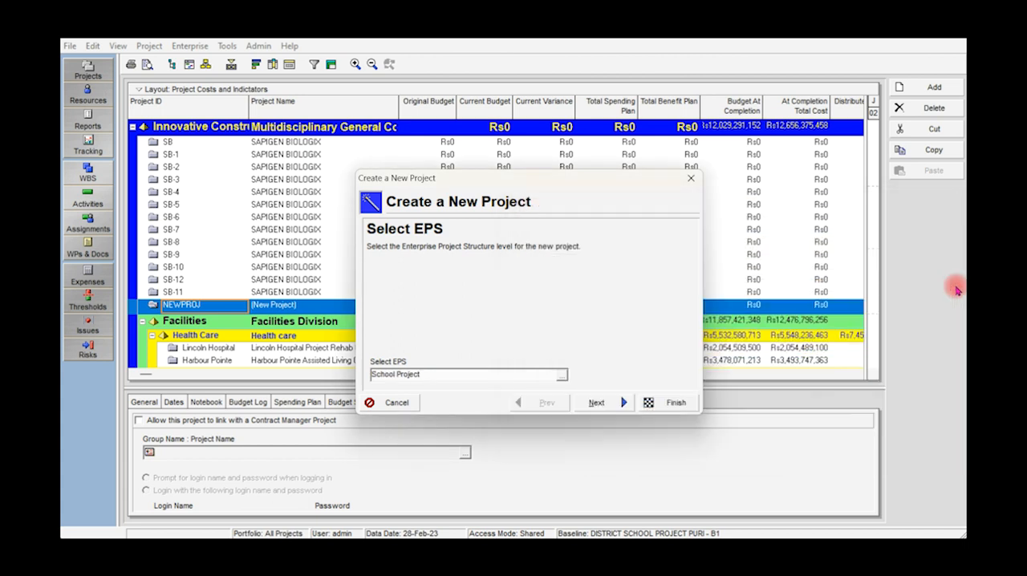
left_click(608, 408)
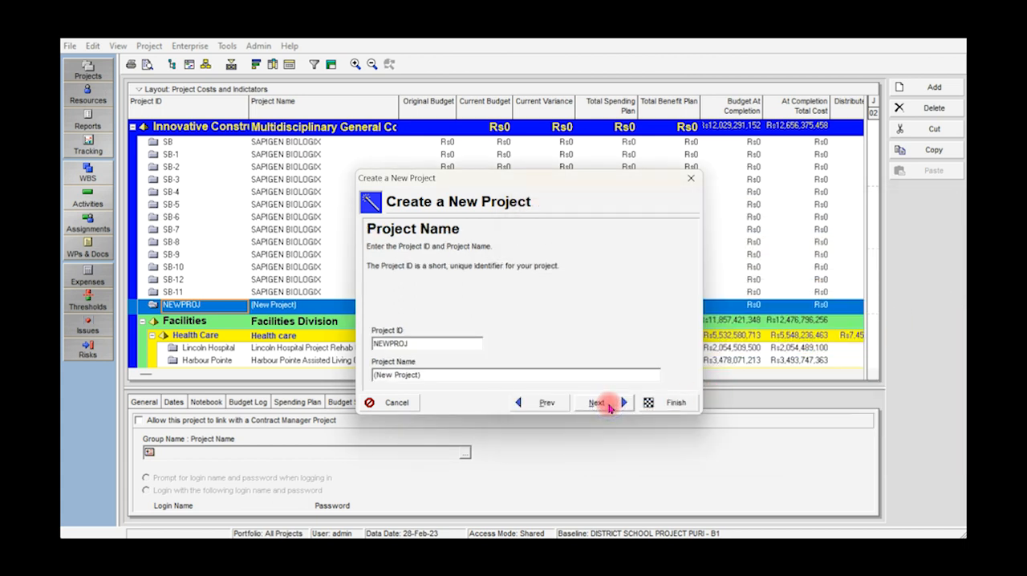
Set the new project's ID to ABD and its name to "xghmfh jglkh".
left_click_drag(410, 344, 341, 347)
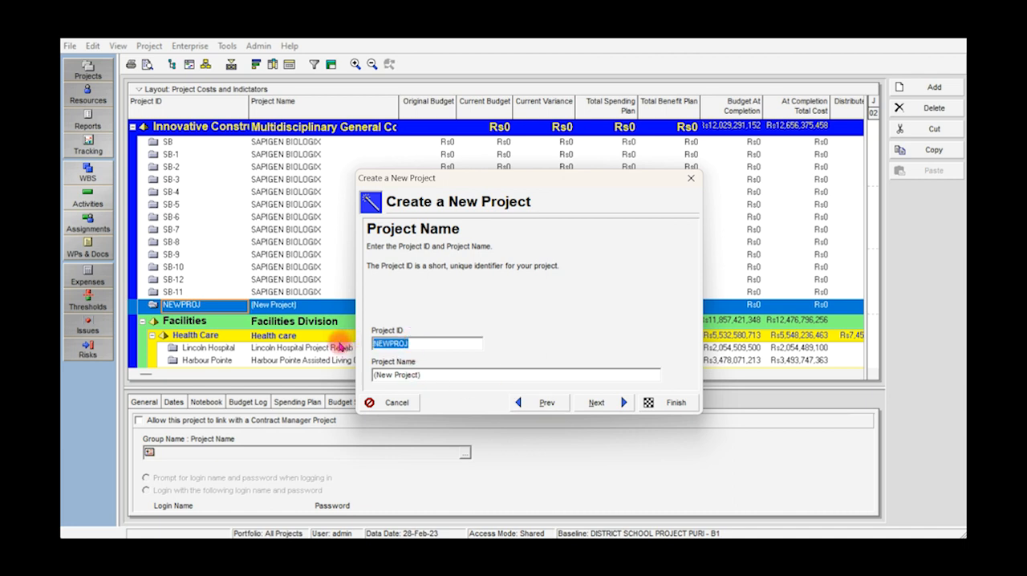
type("ABD")
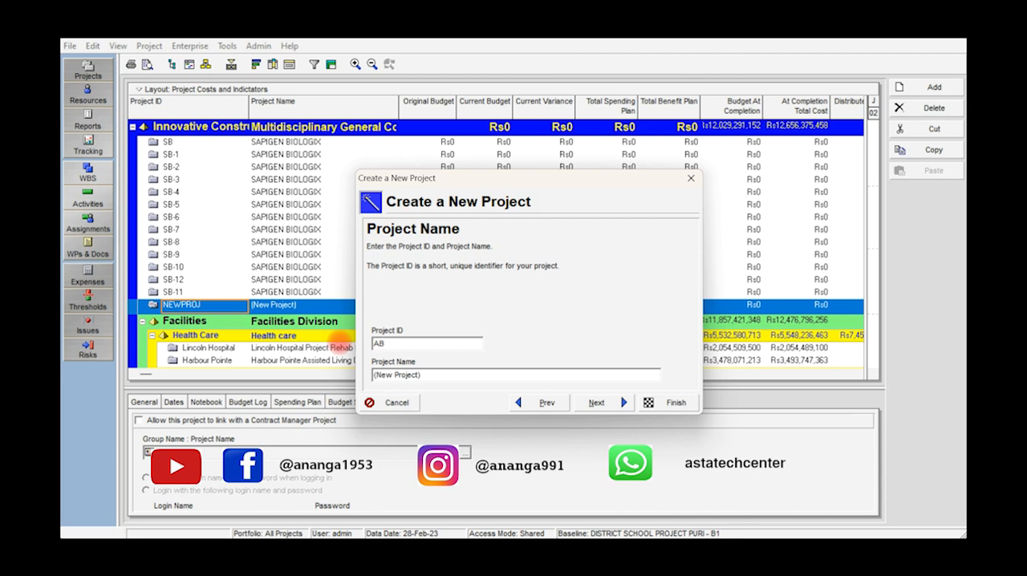
left_click(429, 377)
left_click_drag(430, 377, 374, 375)
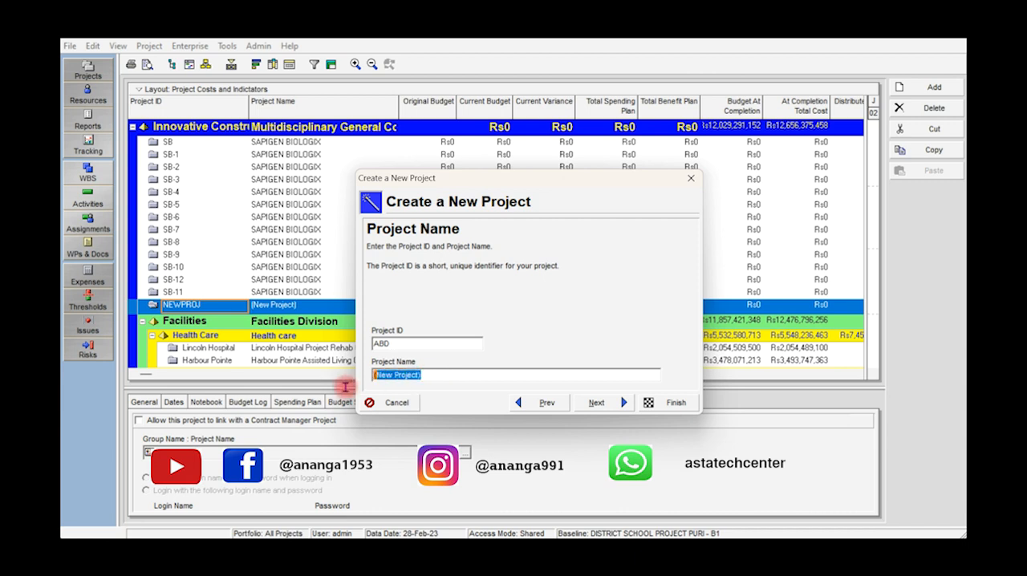
type("xghmfh jglkh")
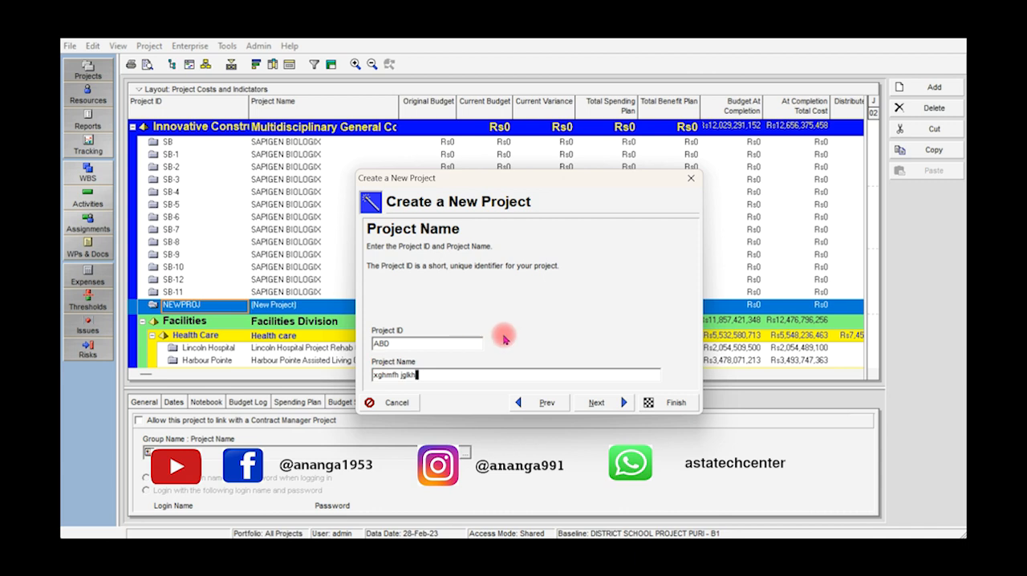
left_click(597, 403)
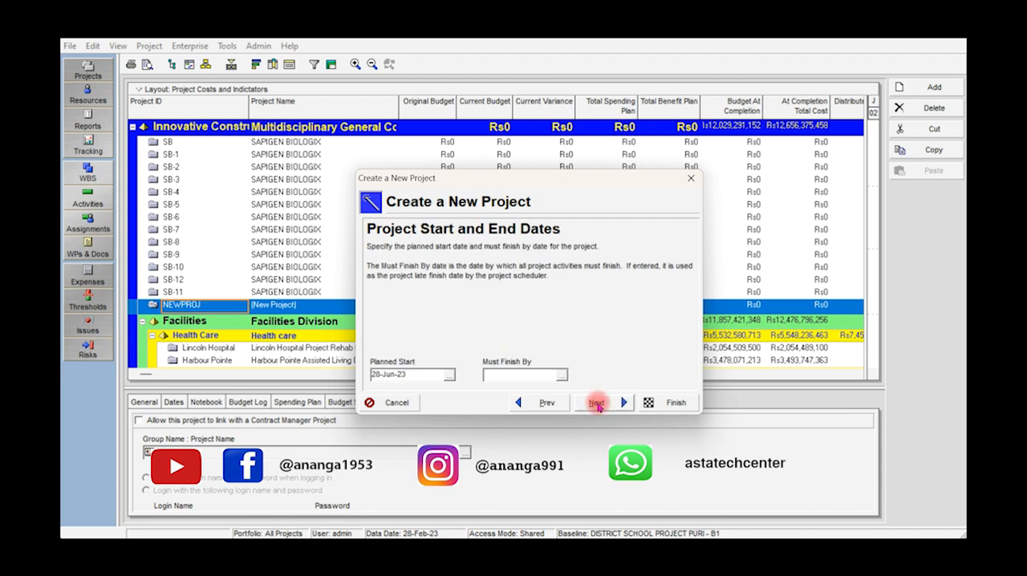
Check the planned start calendar and accept 28-Jun-23 as the planned start, leaving the Must Finish By date empty.
left_click(449, 374)
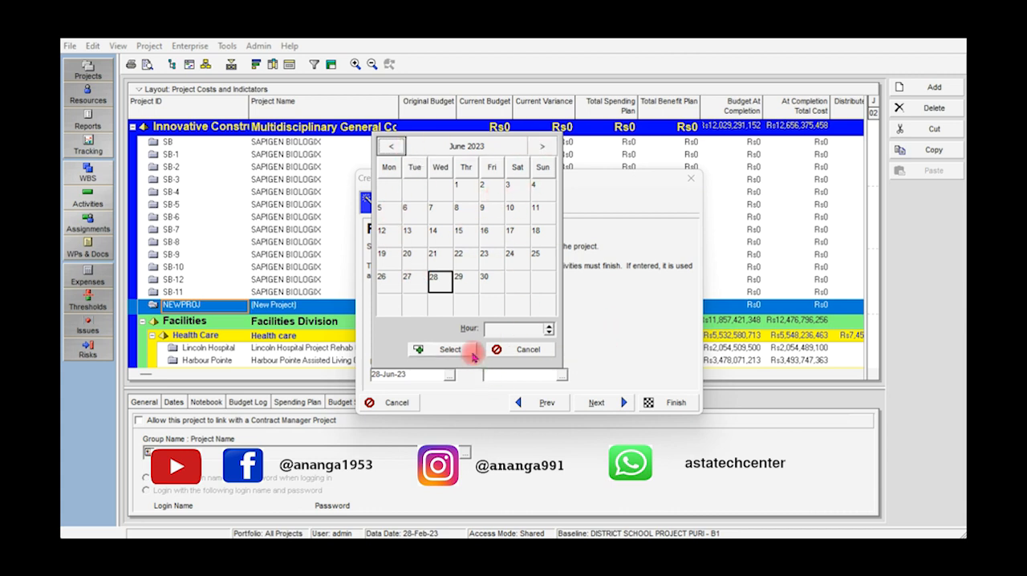
left_click(523, 351)
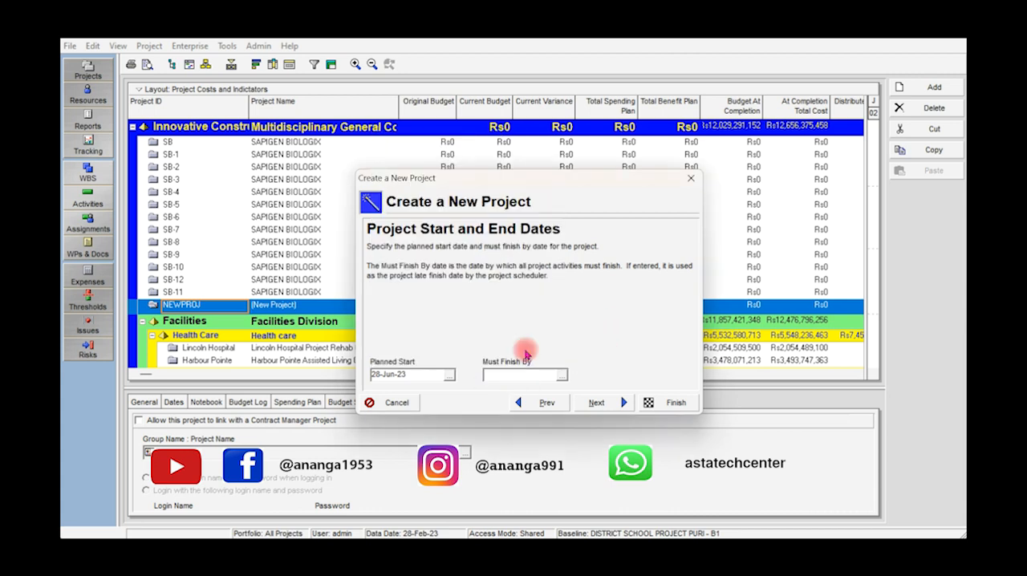
left_click(603, 403)
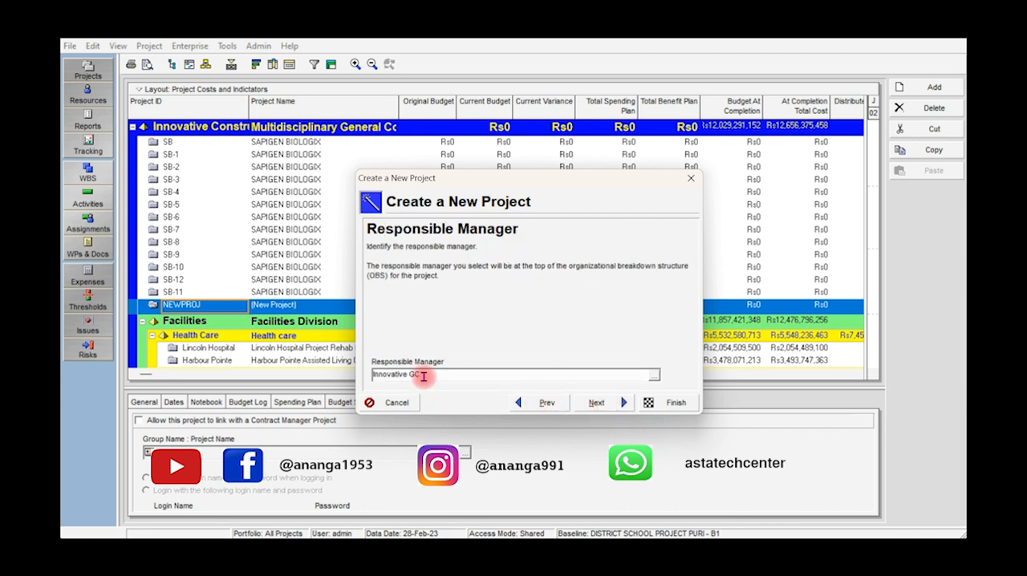
Assign the person listed directly below Corporate Services in the OBS list as the project's responsible manager.
left_click(655, 377)
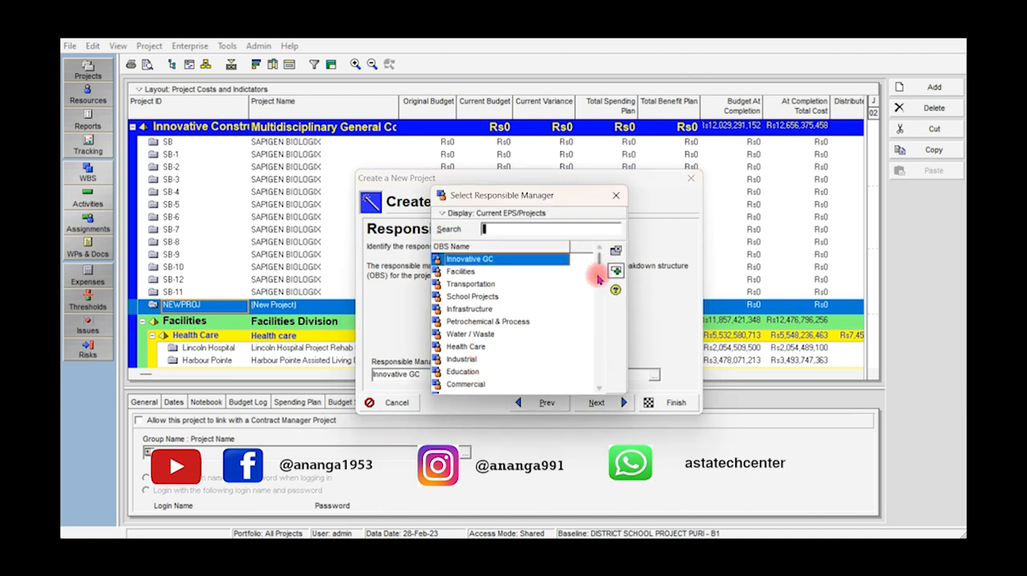
left_click_drag(599, 259, 586, 379)
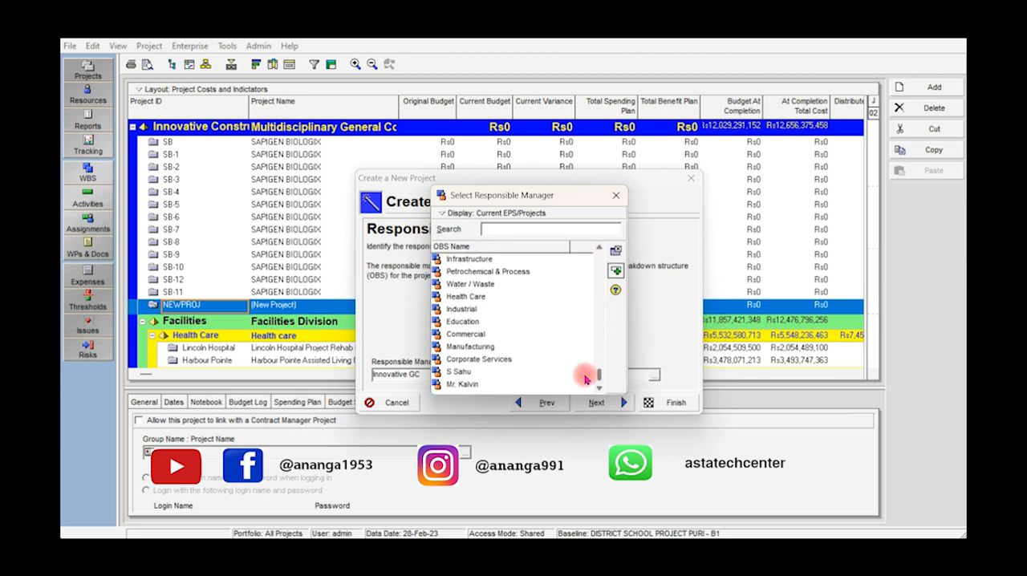
left_click(469, 372)
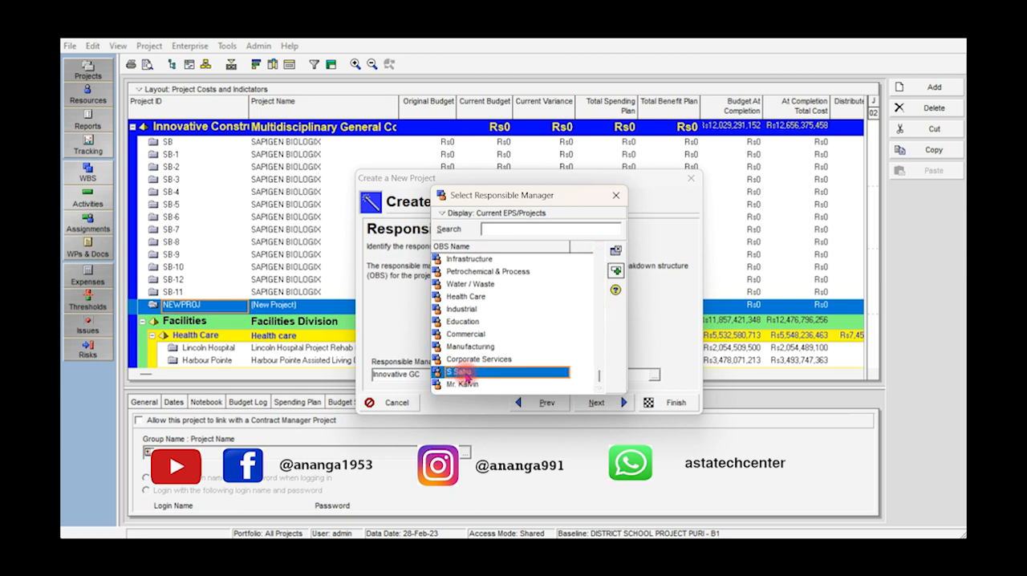
left_click(618, 272)
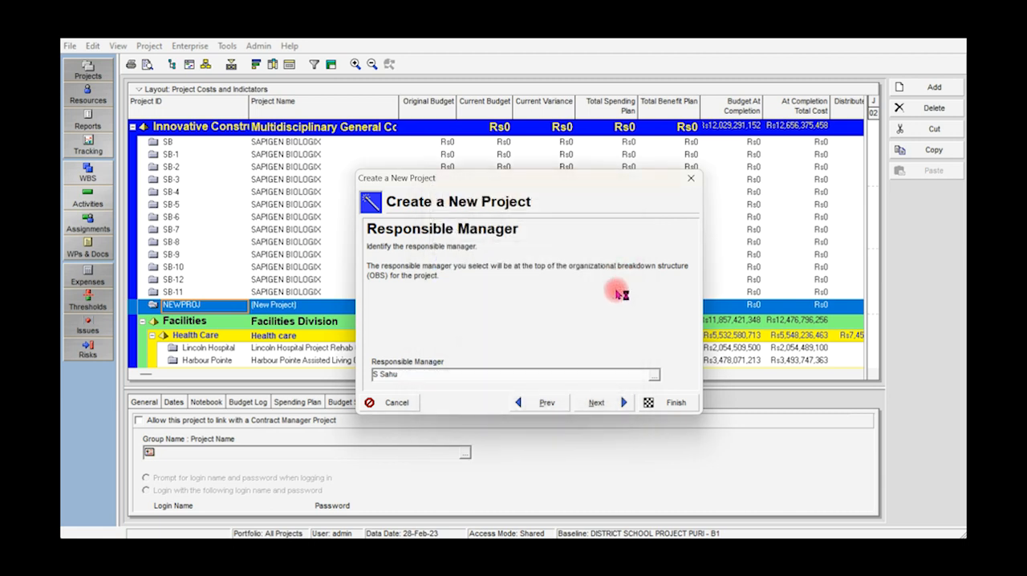
left_click(604, 404)
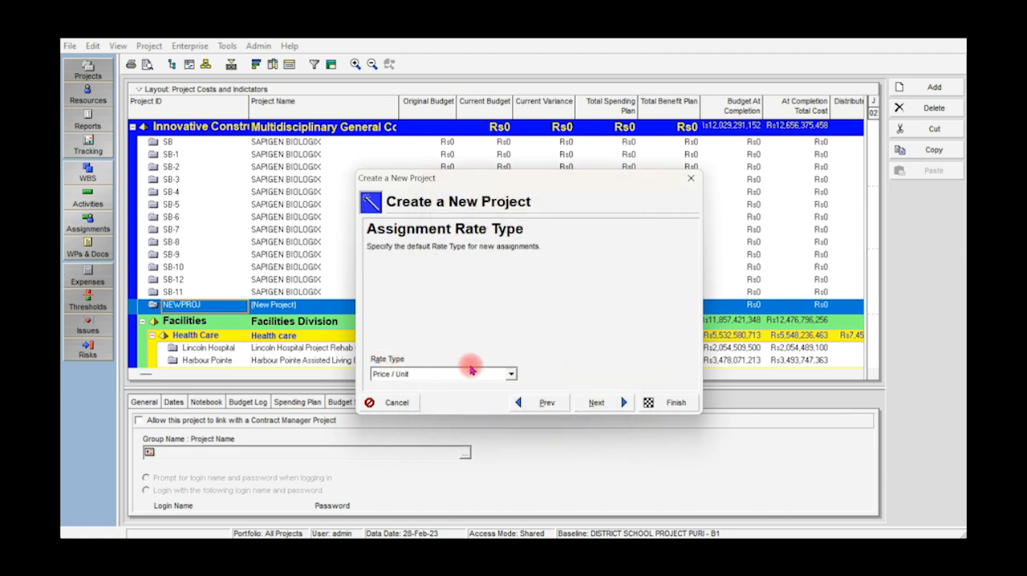
Accept the Price / Unit rate type, decline running the Project Architect and finish creating the project.
left_click(609, 406)
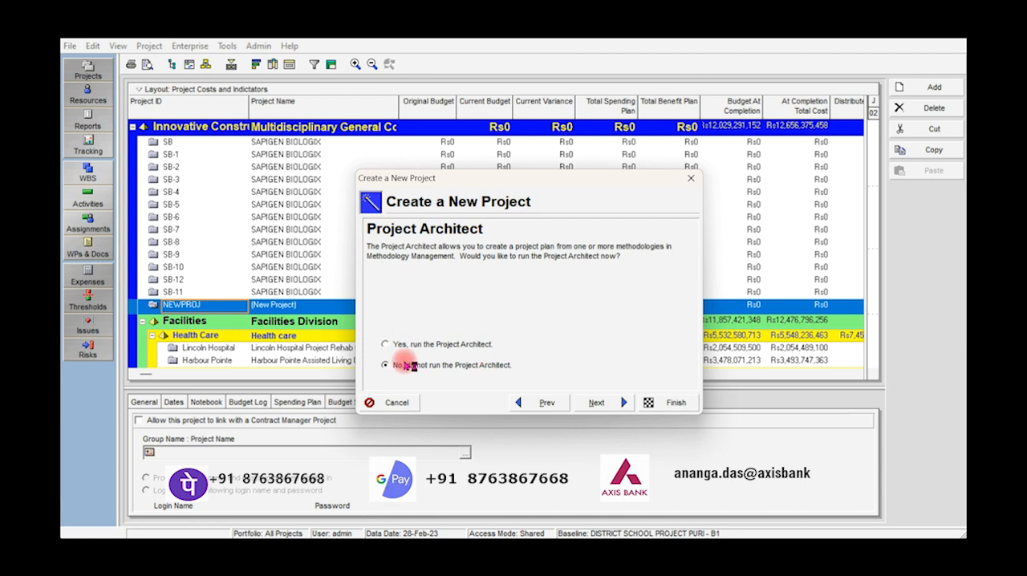
left_click(598, 406)
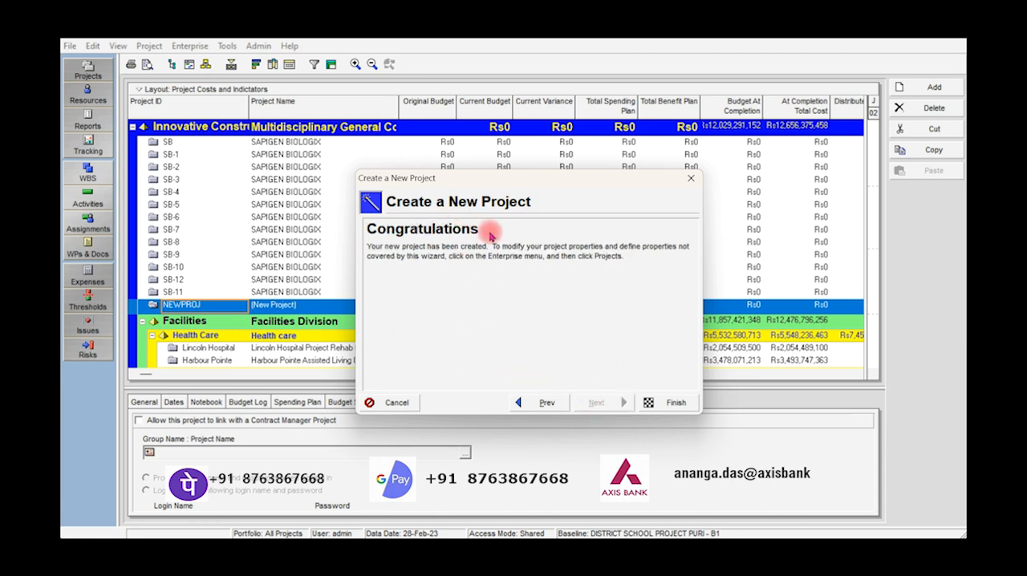
left_click(674, 403)
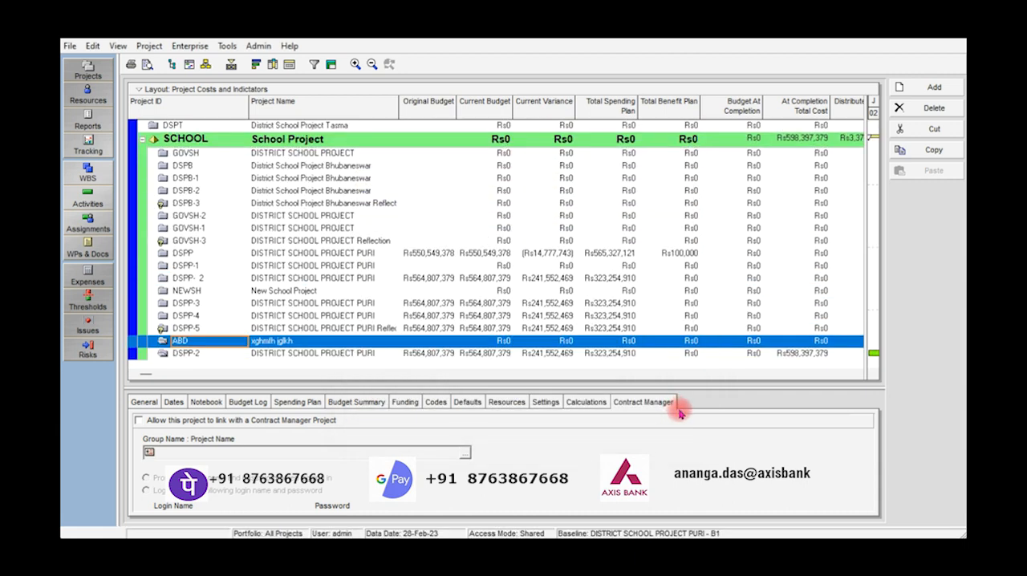
View the commands available for the new project ABD, and dismiss them without choosing one.
left_click_drag(215, 345, 183, 337)
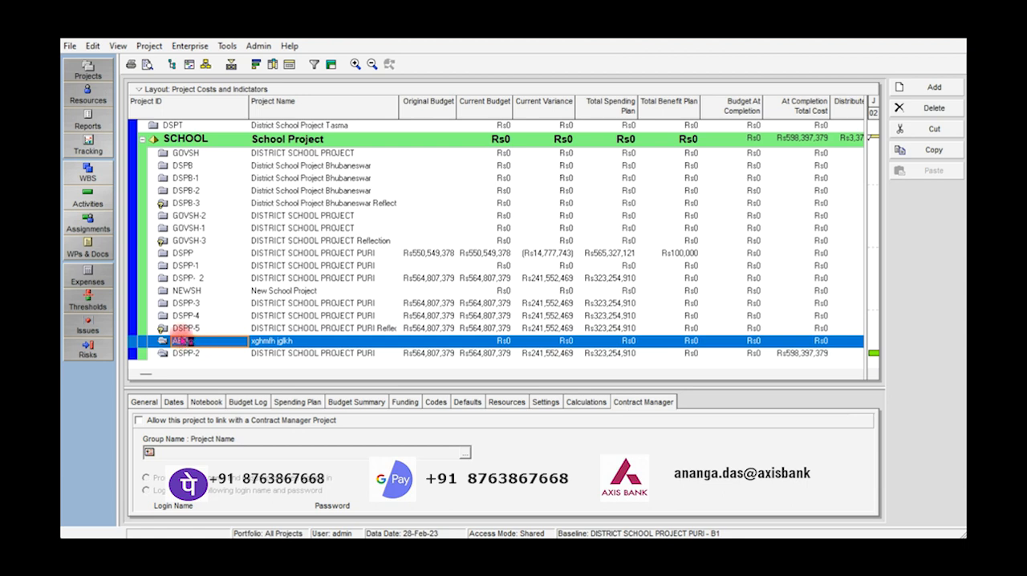
right_click(228, 346)
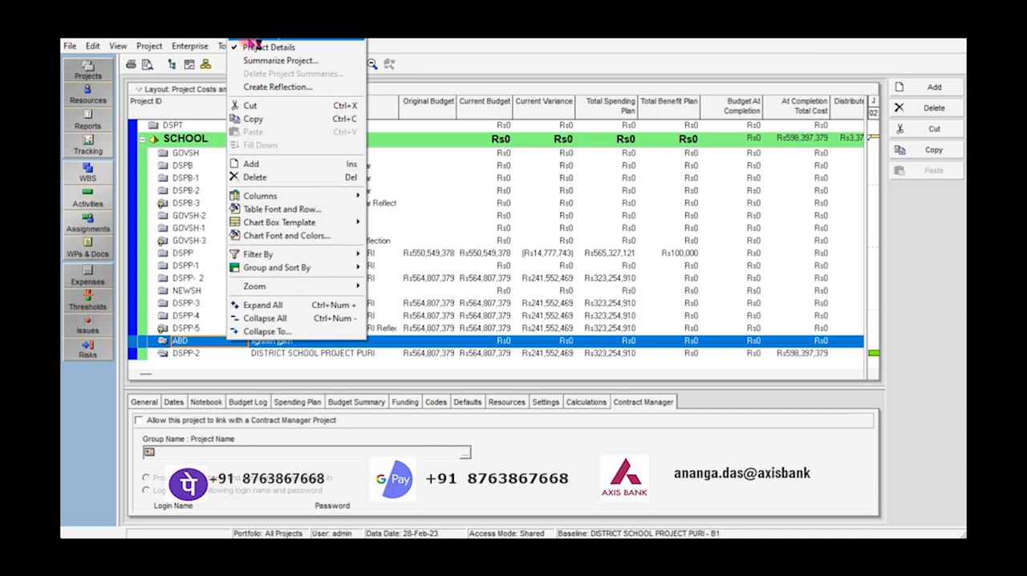
key("Escape")
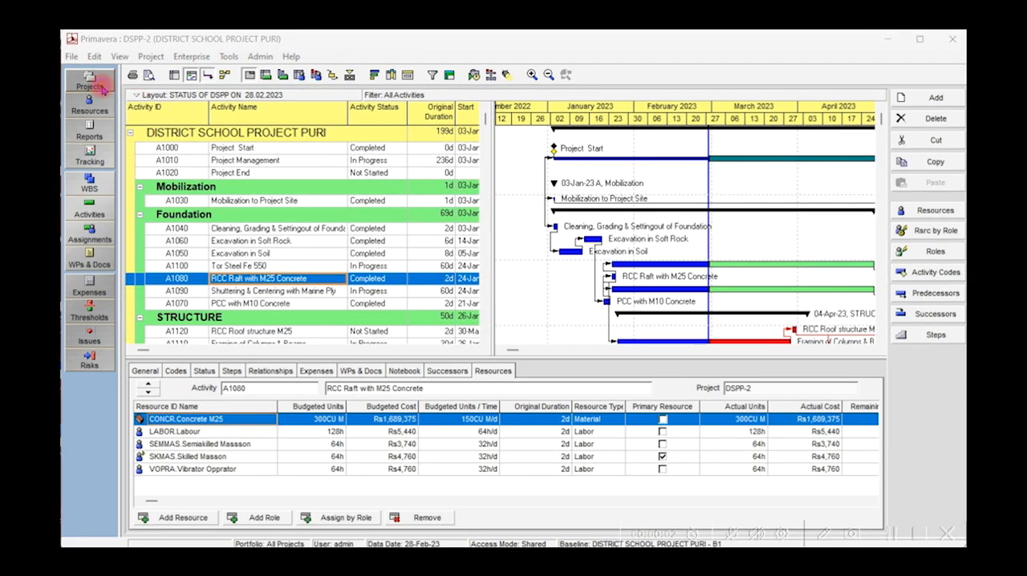
Go to the projects list and open the project DSPP-2, DISTRICT SCHOOL PROJECT PURI, from there.
left_click(102, 86)
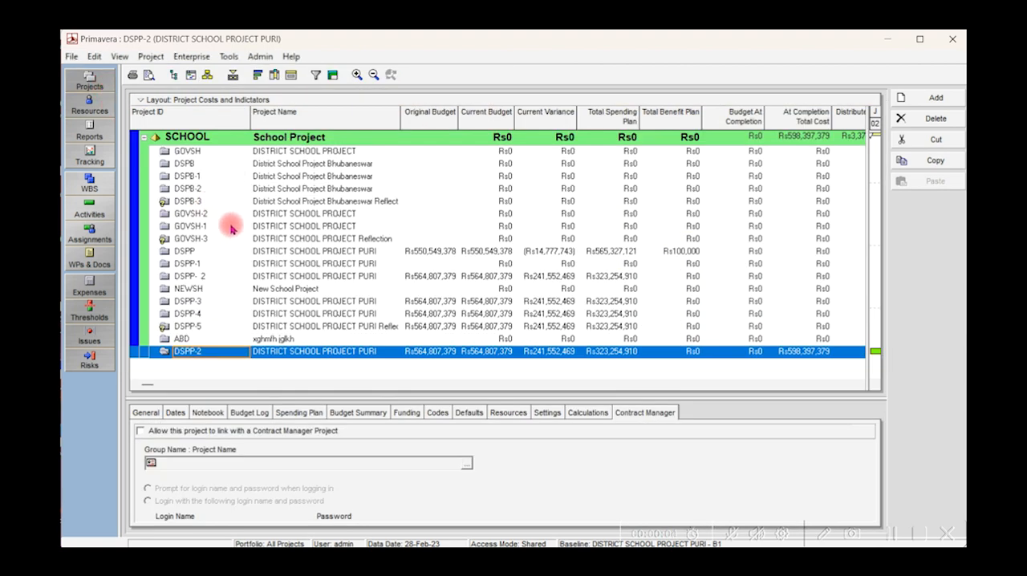
left_click(223, 353)
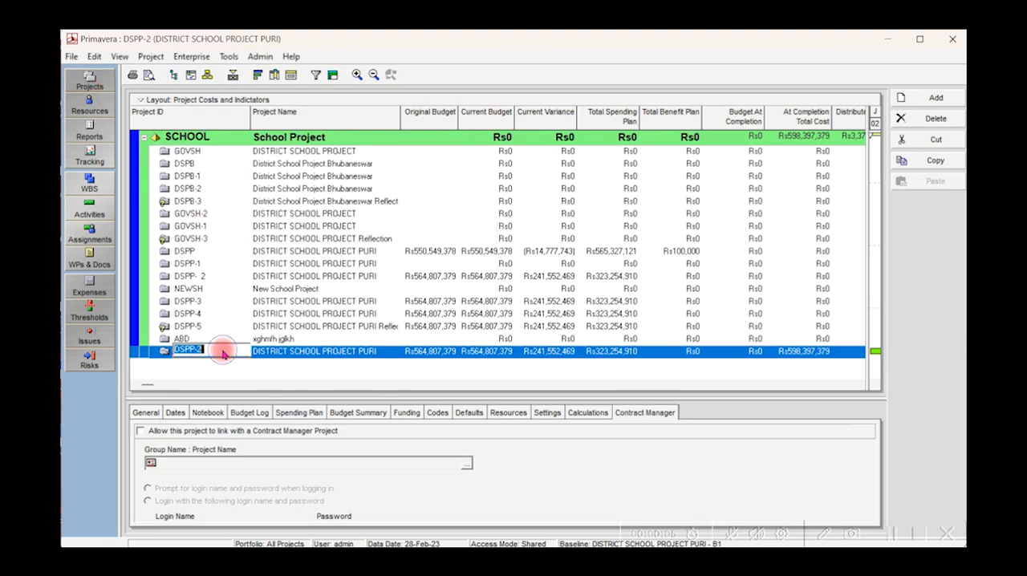
left_click(270, 351)
right_click(228, 358)
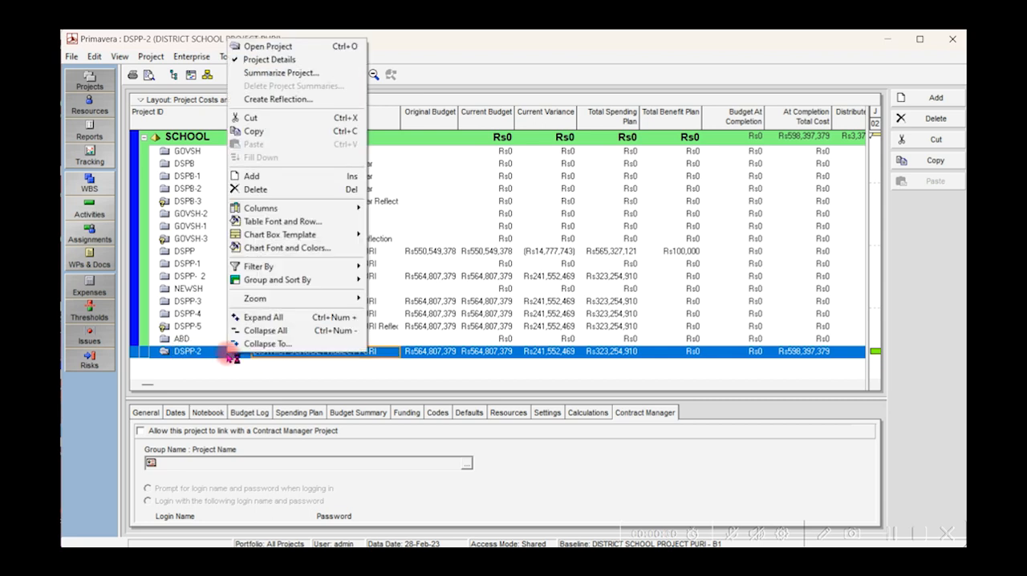
left_click(252, 47)
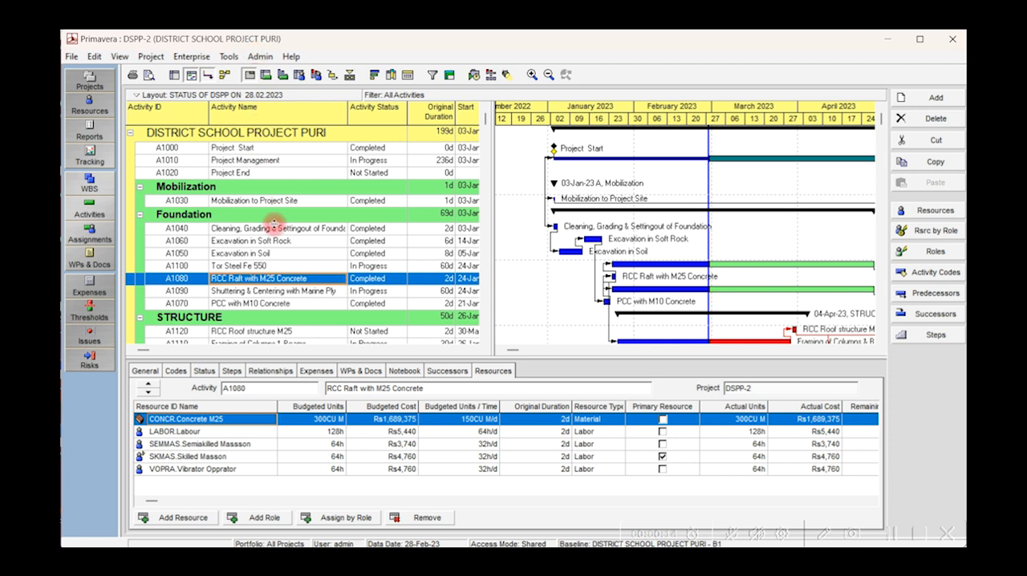
left_click(71, 59)
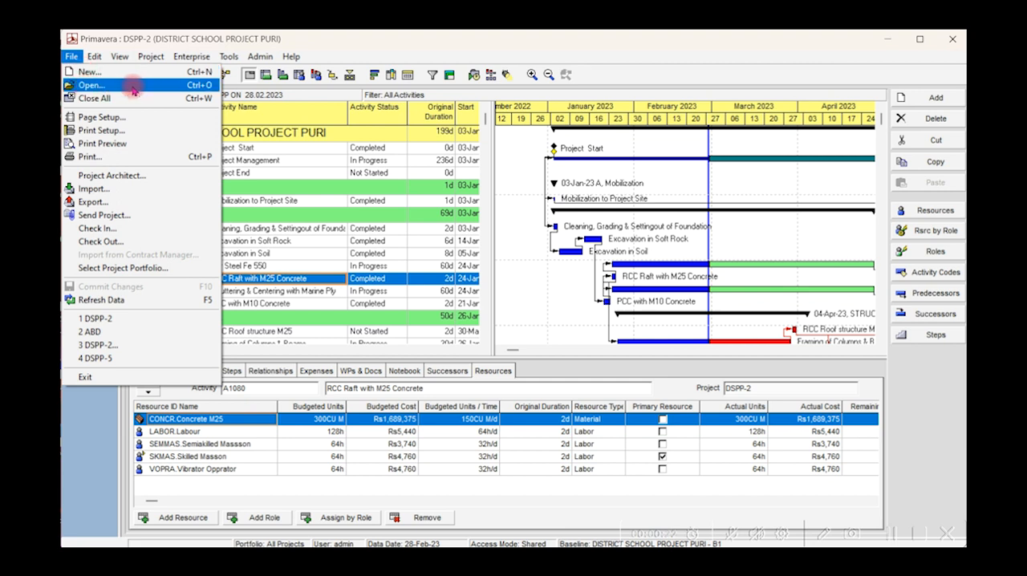
left_click(116, 56)
left_click(117, 37)
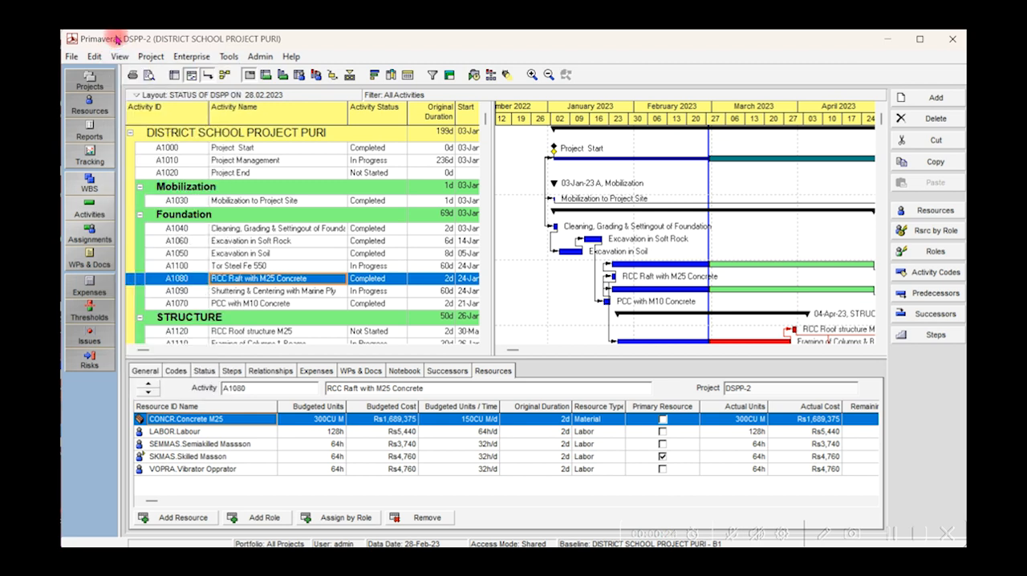
Return to the list of all projects and reopen DSPP-2 with the Open Project command.
left_click(98, 83)
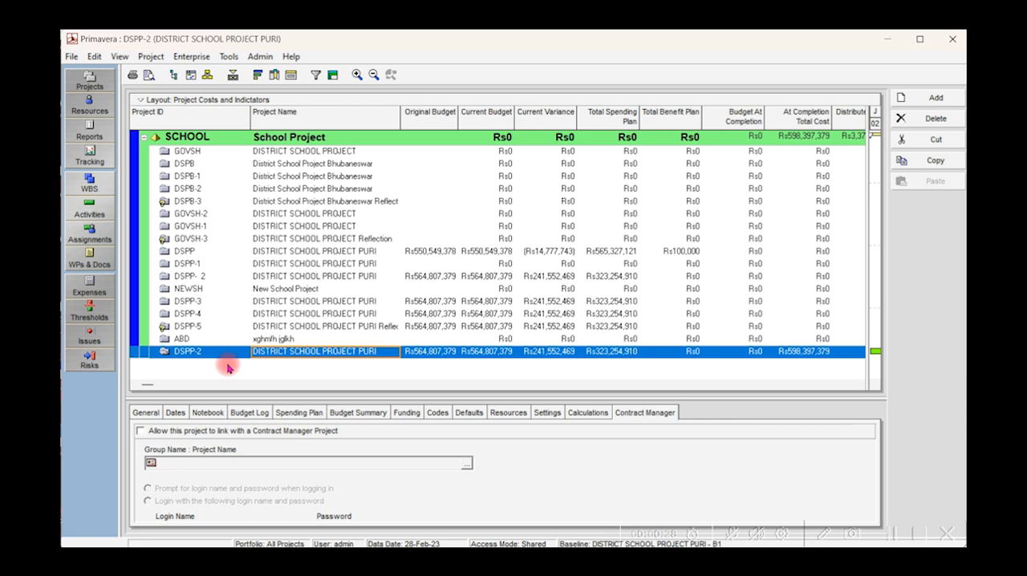
right_click(201, 353)
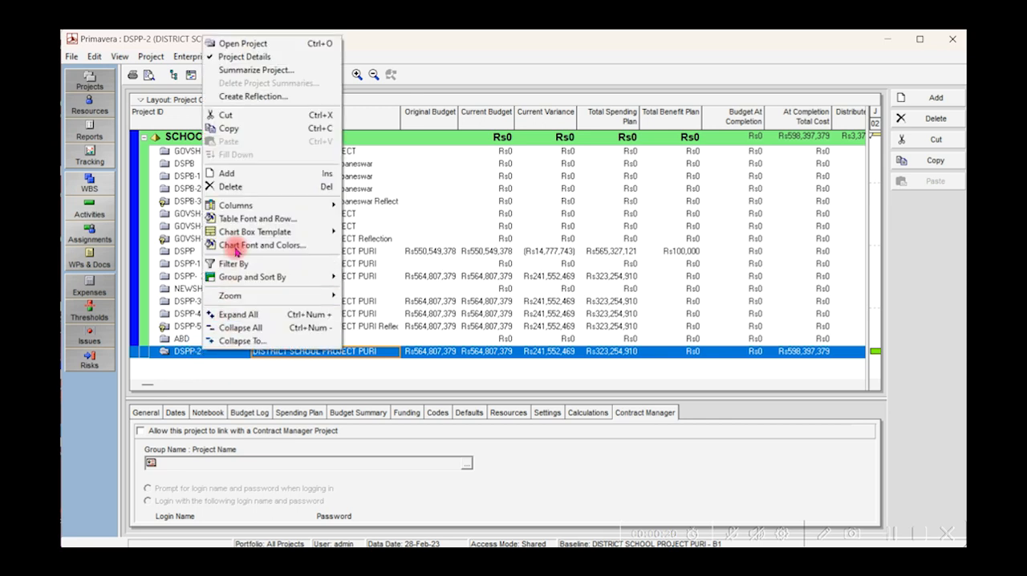
left_click(242, 43)
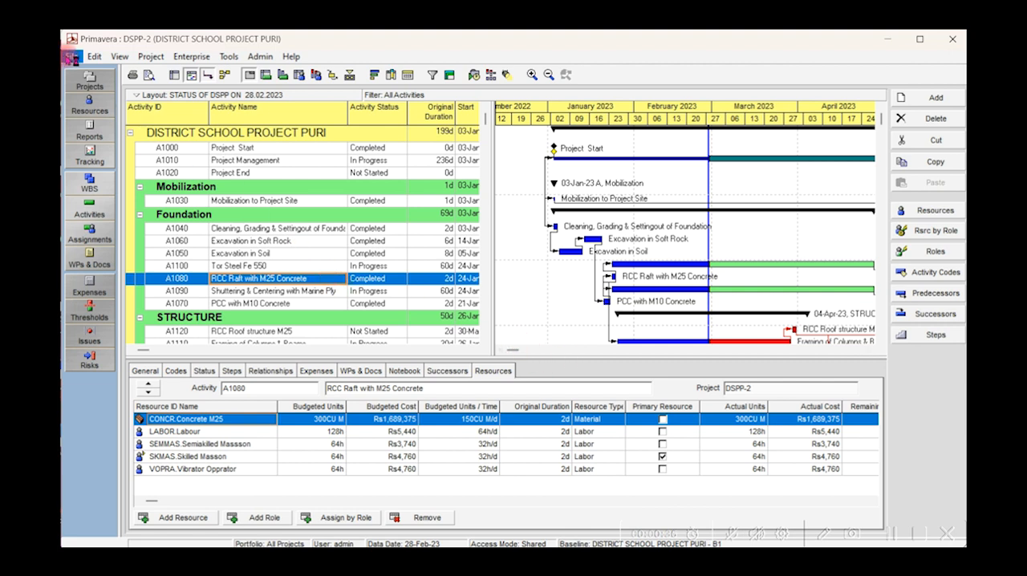
Close all open projects and confirm closing DSPP-2.
left_click(73, 57)
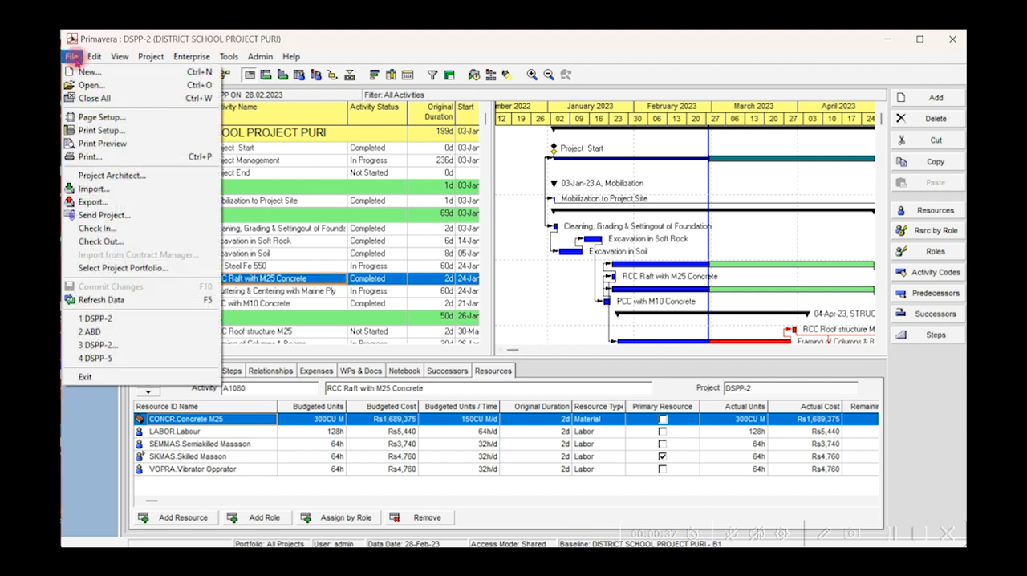
left_click(89, 99)
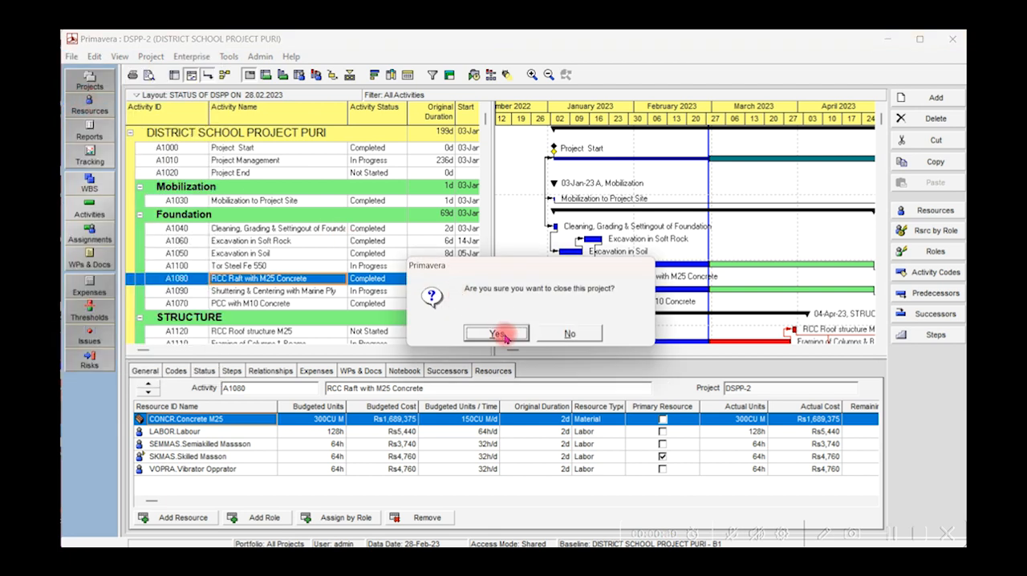
left_click(507, 338)
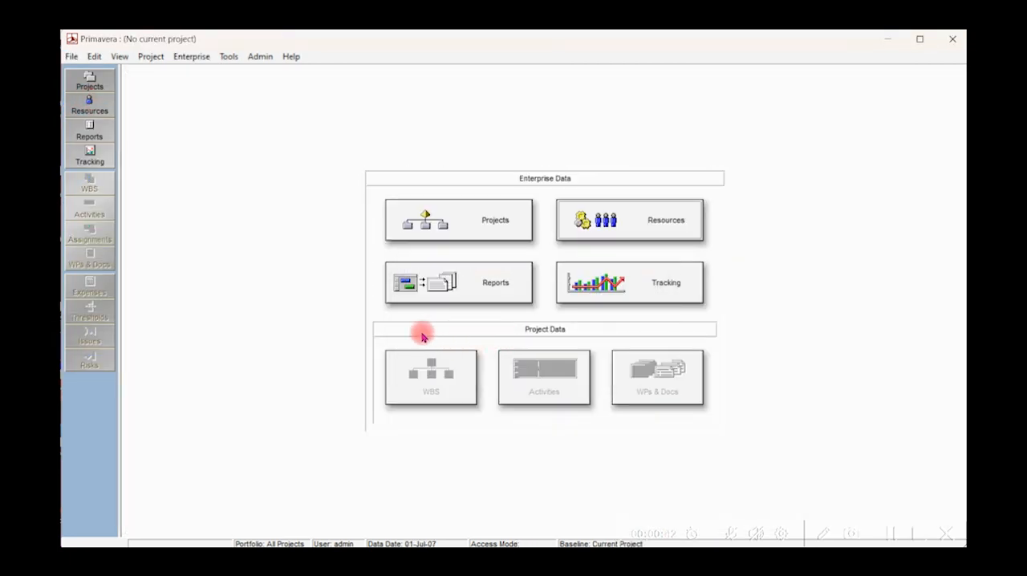